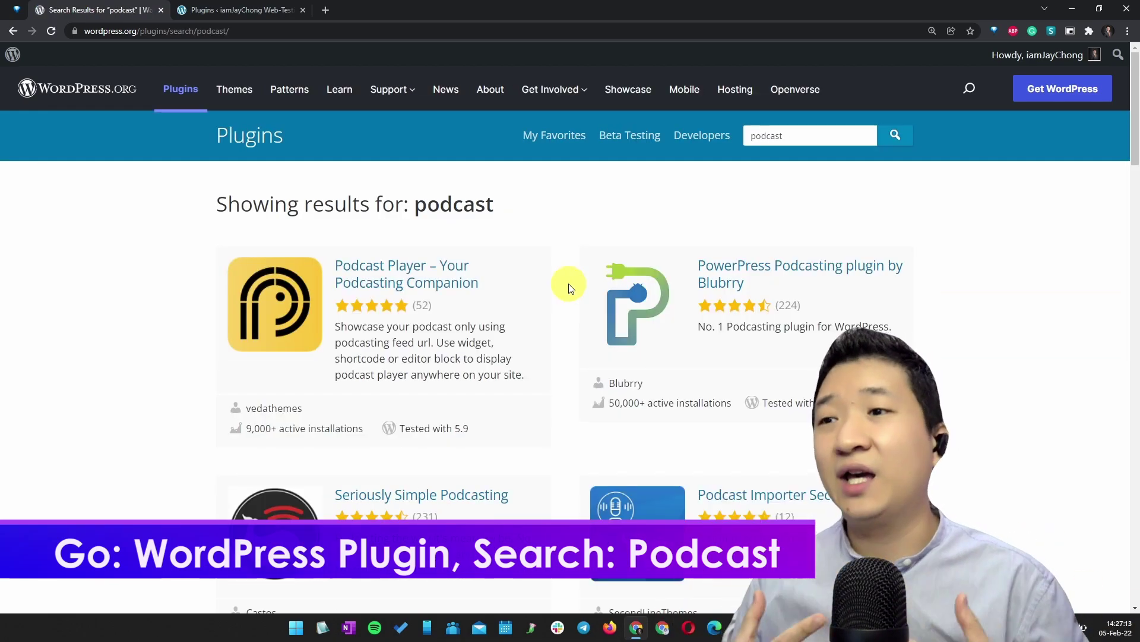
Scroll the podcast search results to Seriously Simple Podcasting and review its rating and installs.
{"action": "scroll", "coordinate": [929, 247], "scroll_direction": "down", "scroll_amount": 5}
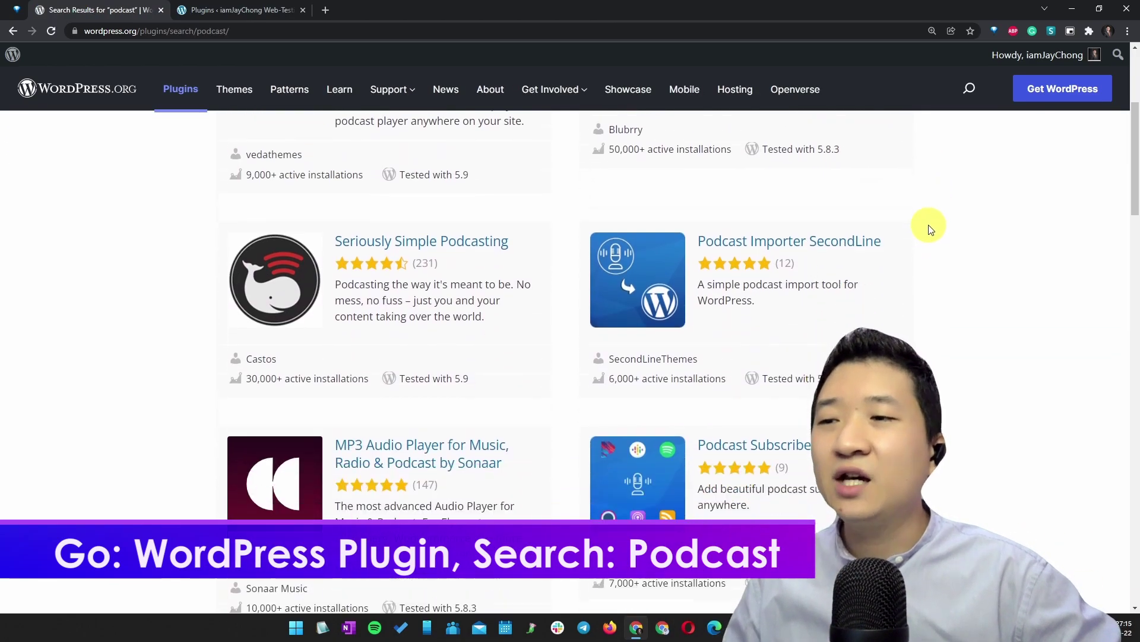
{"action": "scroll", "coordinate": [1000, 205], "scroll_direction": "down", "scroll_amount": 3}
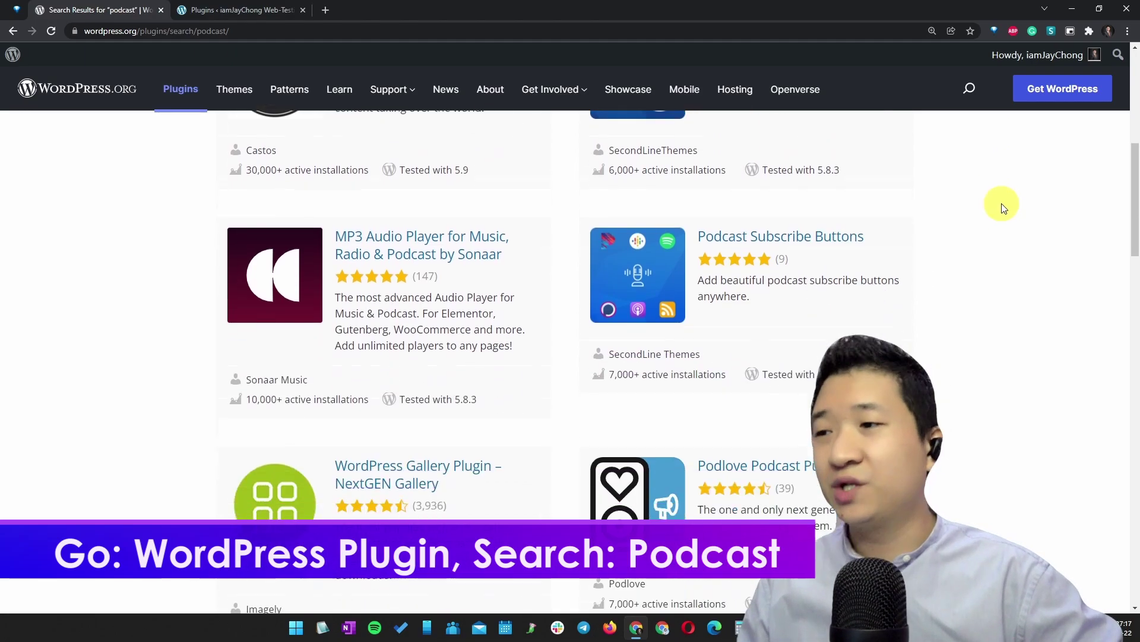
{"action": "scroll", "coordinate": [1032, 342], "scroll_direction": "up", "scroll_amount": 6}
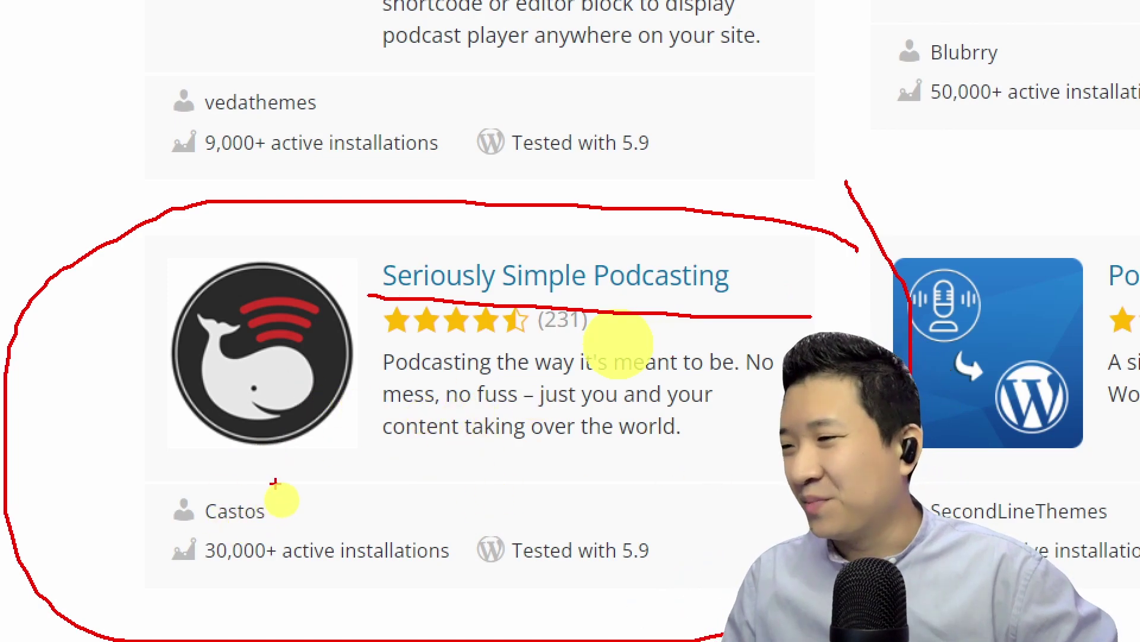
{"action": "left_click_drag", "start_coordinate": [200, 568], "coordinate": [326, 551]}
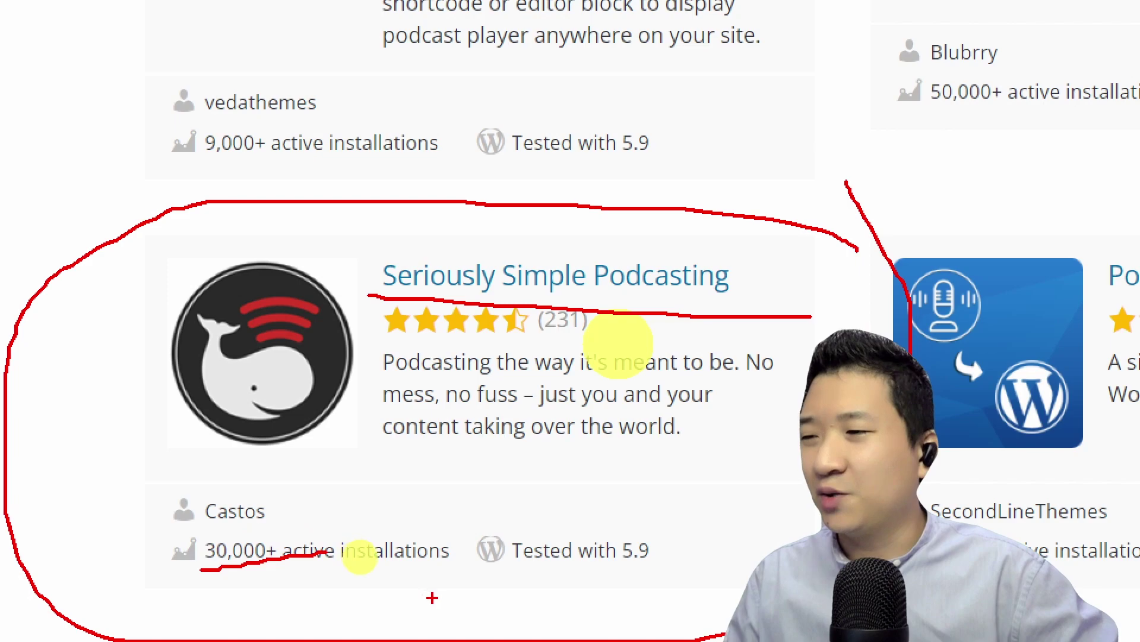
{"action": "left_click_drag", "start_coordinate": [726, 534], "coordinate": [578, 524]}
{"action": "mouse_move", "coordinate": [506, 524]}
{"action": "left_mouse_down"}
{"action": "mouse_move", "coordinate": [752, 550]}
{"action": "mouse_move", "coordinate": [745, 526]}
{"action": "left_mouse_up"}
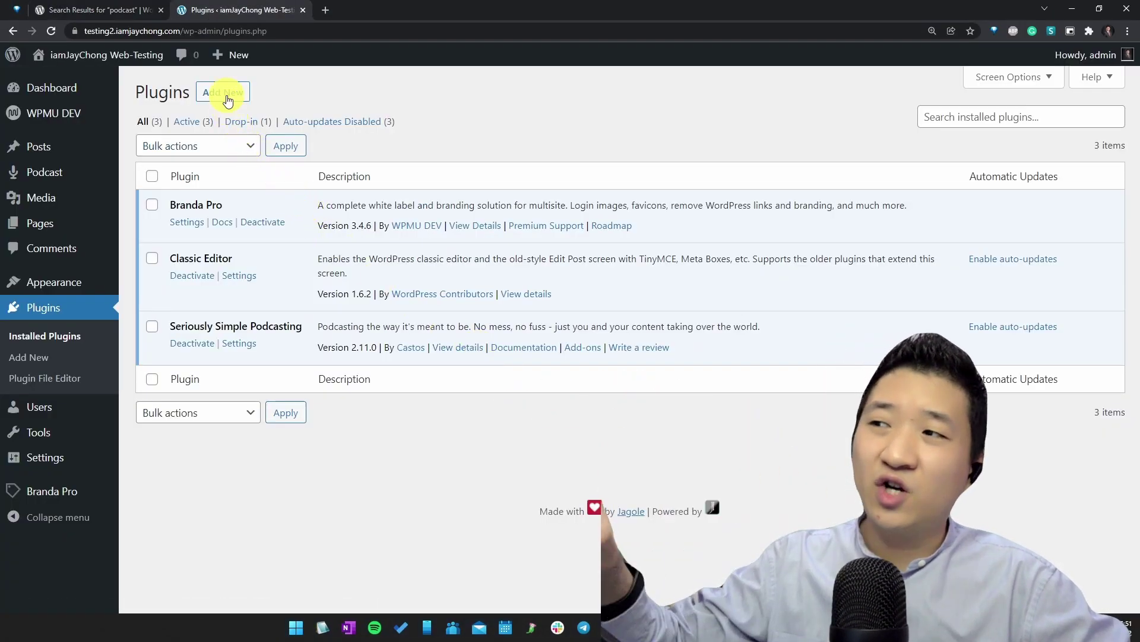
Highlight the installed Seriously Simple Podcasting entry, then go to the Podcast episodes list.
{"action": "left_click_drag", "start_coordinate": [208, 326], "coordinate": [633, 322]}
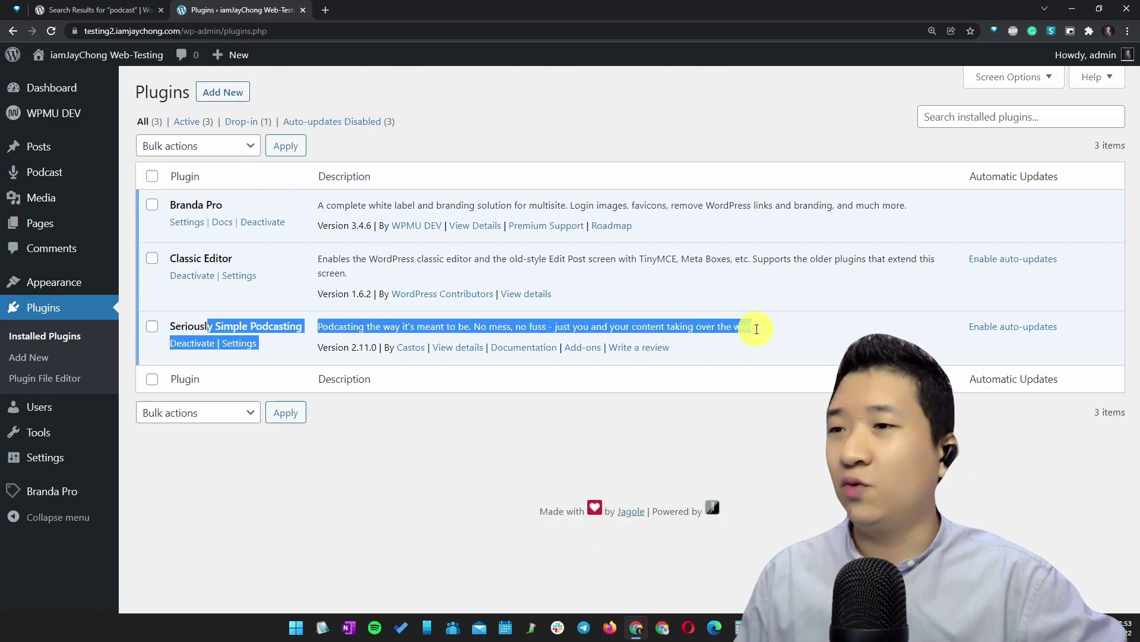
{"action": "left_click_drag", "start_coordinate": [755, 328], "coordinate": [784, 347]}
{"action": "left_click", "coordinate": [786, 344]}
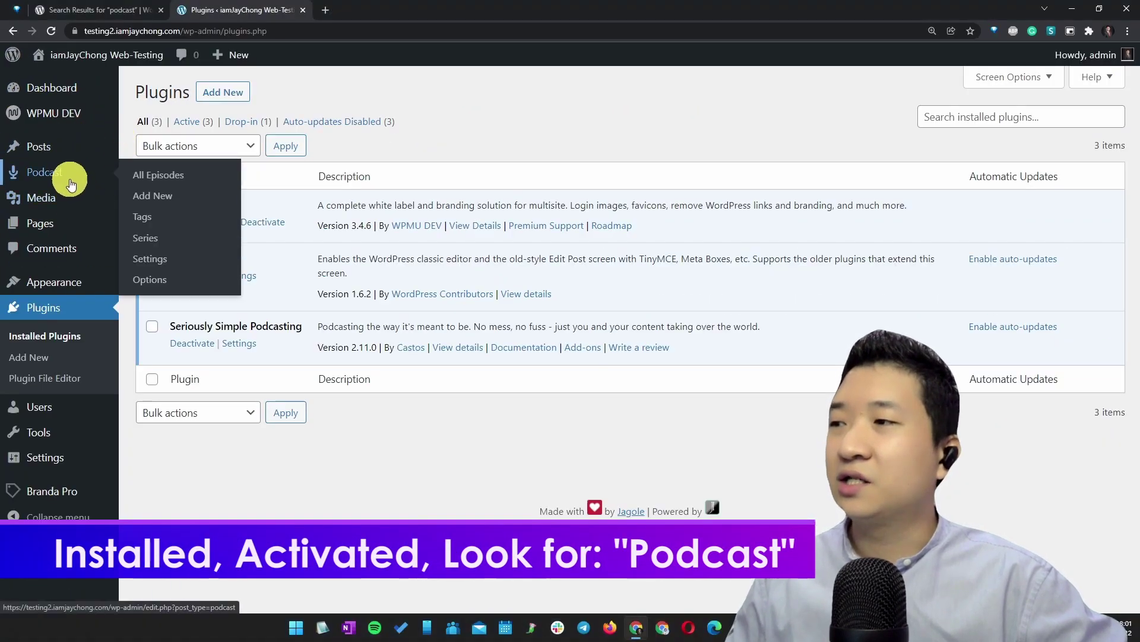
{"action": "left_click", "coordinate": [72, 184]}
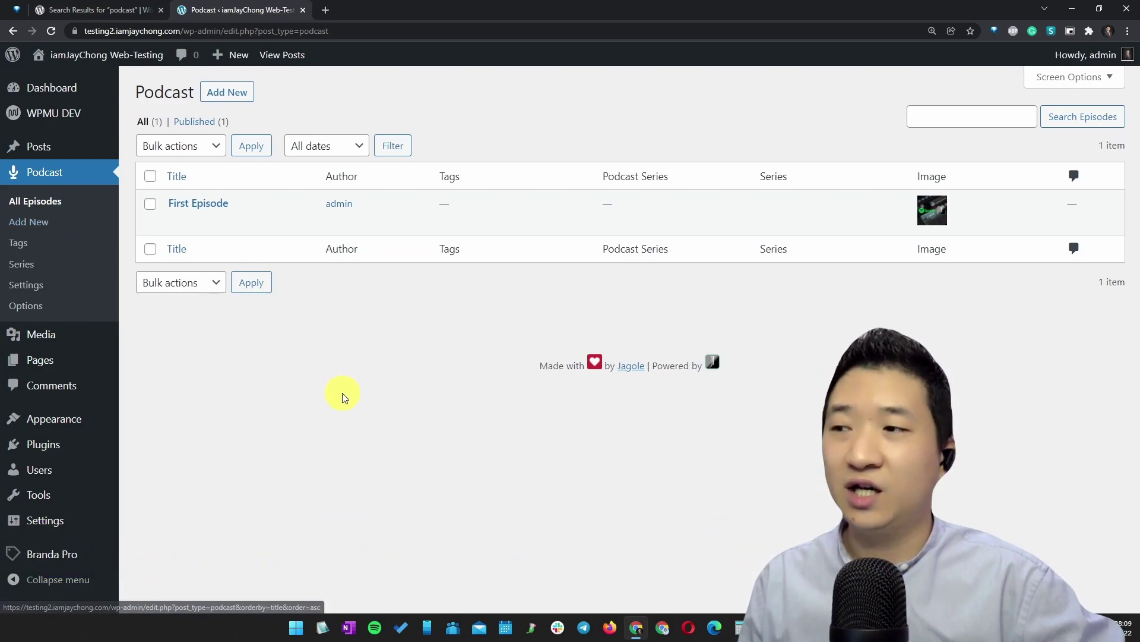
Zoom the admin to 150% and bring up the Podcast Settings General tab.
{"action": "key", "text": "ctrl+plus"}
{"action": "left_click", "coordinate": [94, 330]}
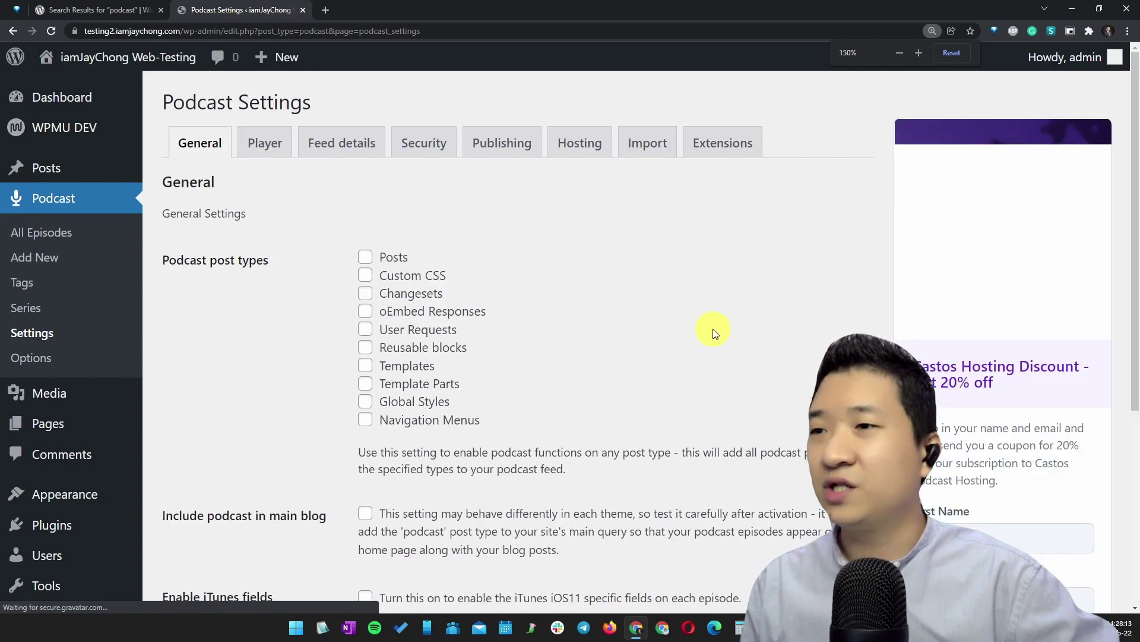
{"action": "scroll", "coordinate": [721, 291], "scroll_direction": "down", "scroll_amount": 3}
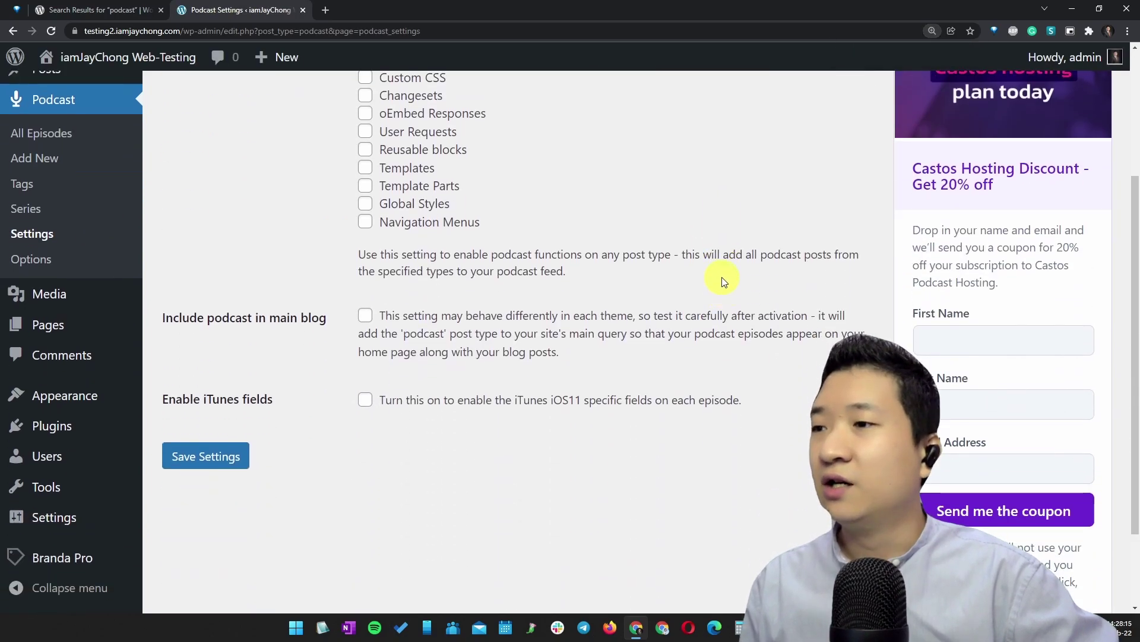
{"action": "scroll", "coordinate": [710, 285], "scroll_direction": "up", "scroll_amount": 4}
Review the Player tab's media player visibility and player meta data explanations.
{"action": "left_click", "coordinate": [256, 156]}
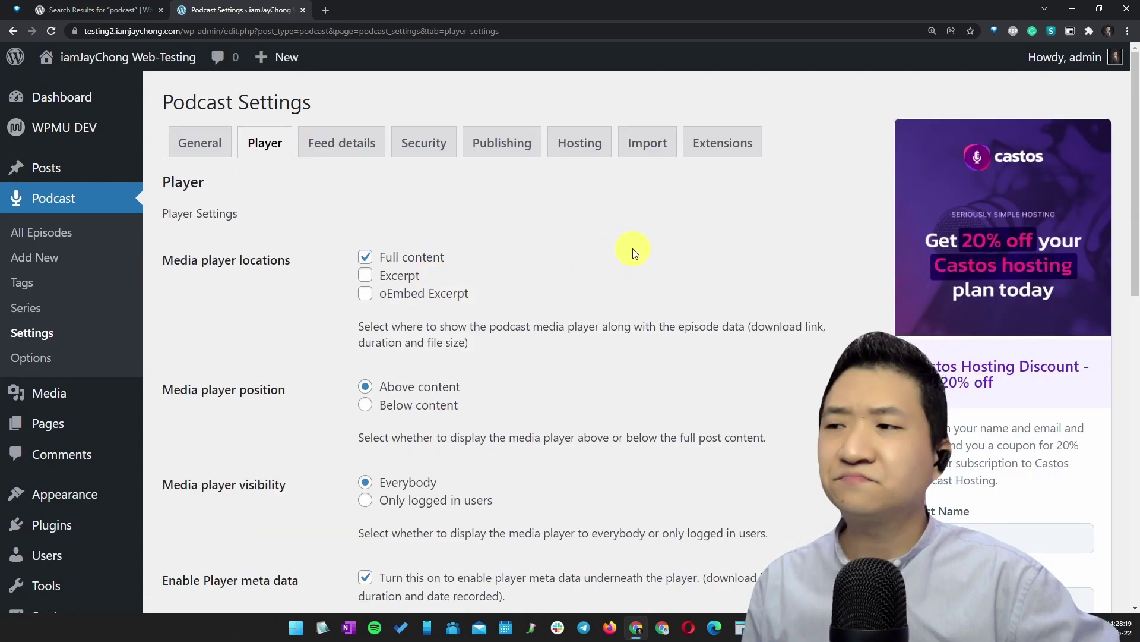
{"action": "scroll", "coordinate": [633, 247], "scroll_direction": "down", "scroll_amount": 2}
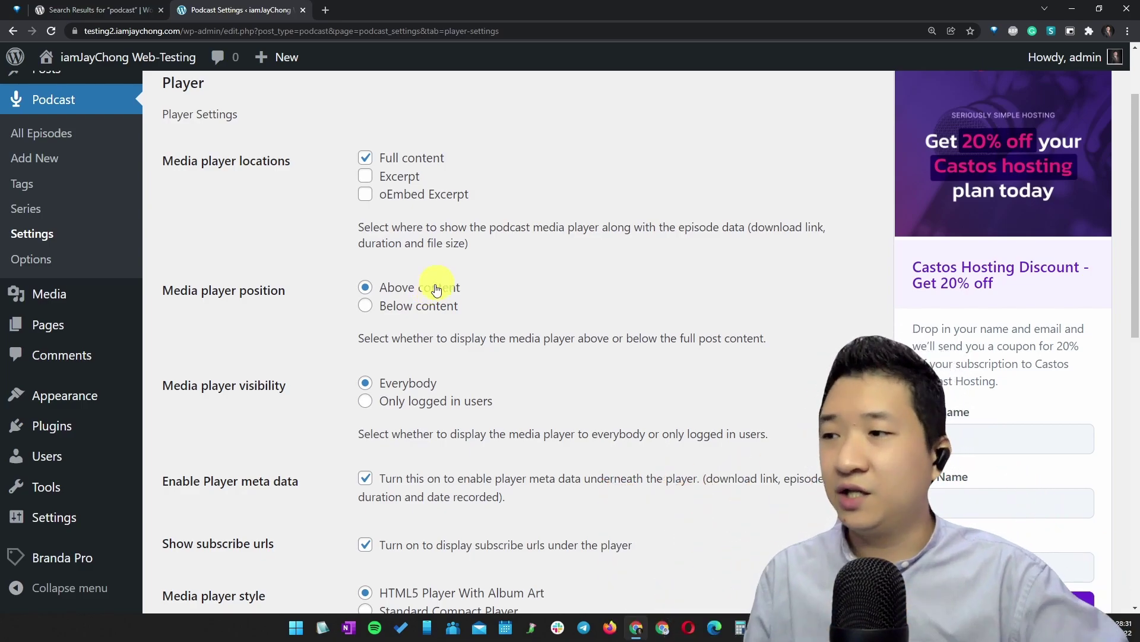
{"action": "scroll", "coordinate": [374, 268], "scroll_direction": "down", "scroll_amount": 3}
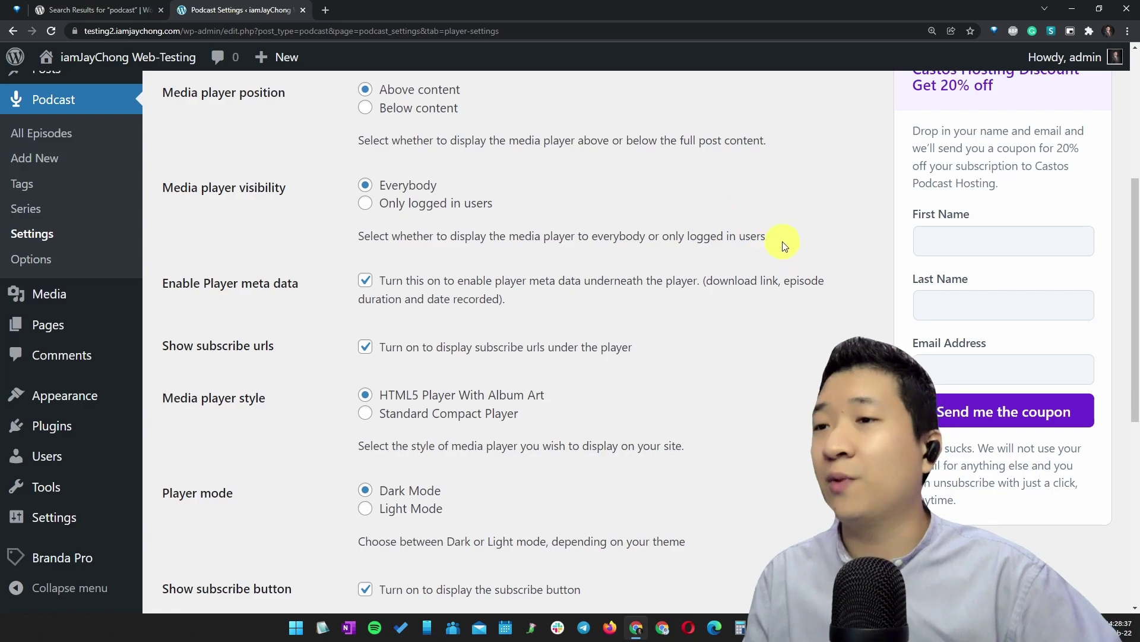
{"action": "left_click_drag", "start_coordinate": [785, 244], "coordinate": [463, 211]}
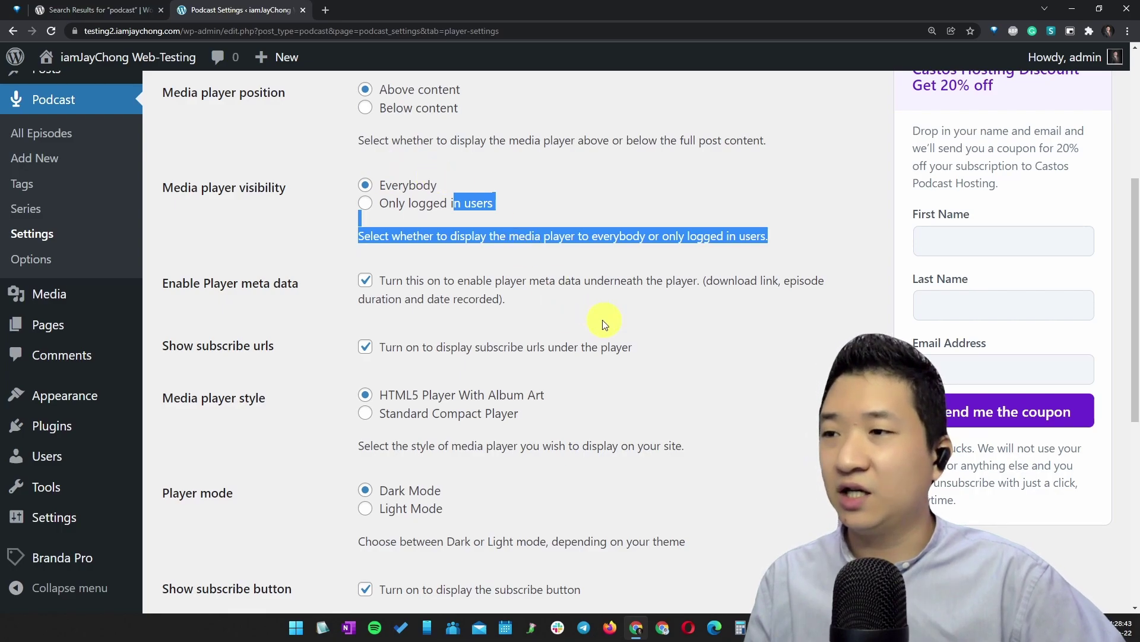
{"action": "left_click", "coordinate": [611, 301]}
{"action": "left_click_drag", "start_coordinate": [787, 288], "coordinate": [417, 291]}
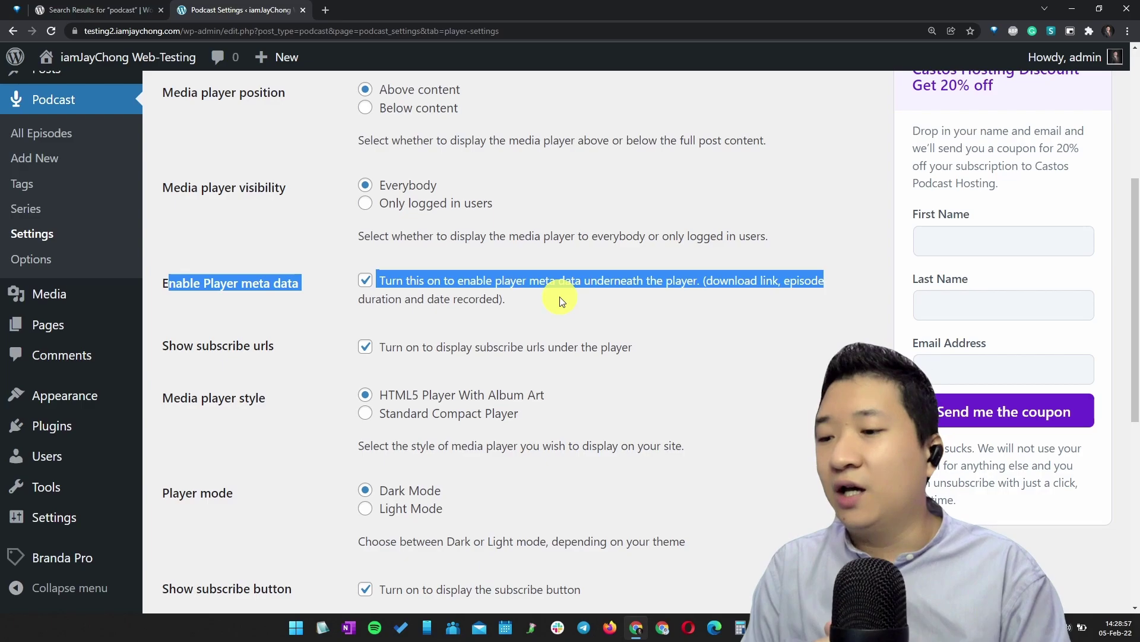
{"action": "left_click", "coordinate": [677, 304]}
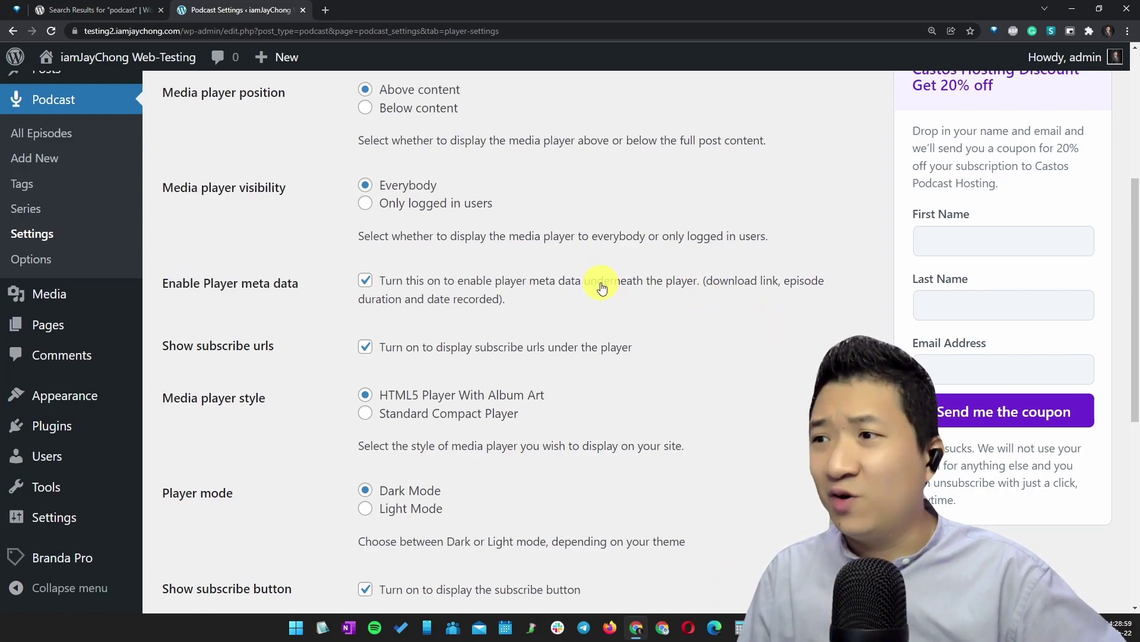
Review the subscribe URL options further down the Player tab, keeping zoom at 150%.
{"action": "scroll", "coordinate": [630, 301], "scroll_direction": "down", "scroll_amount": 2}
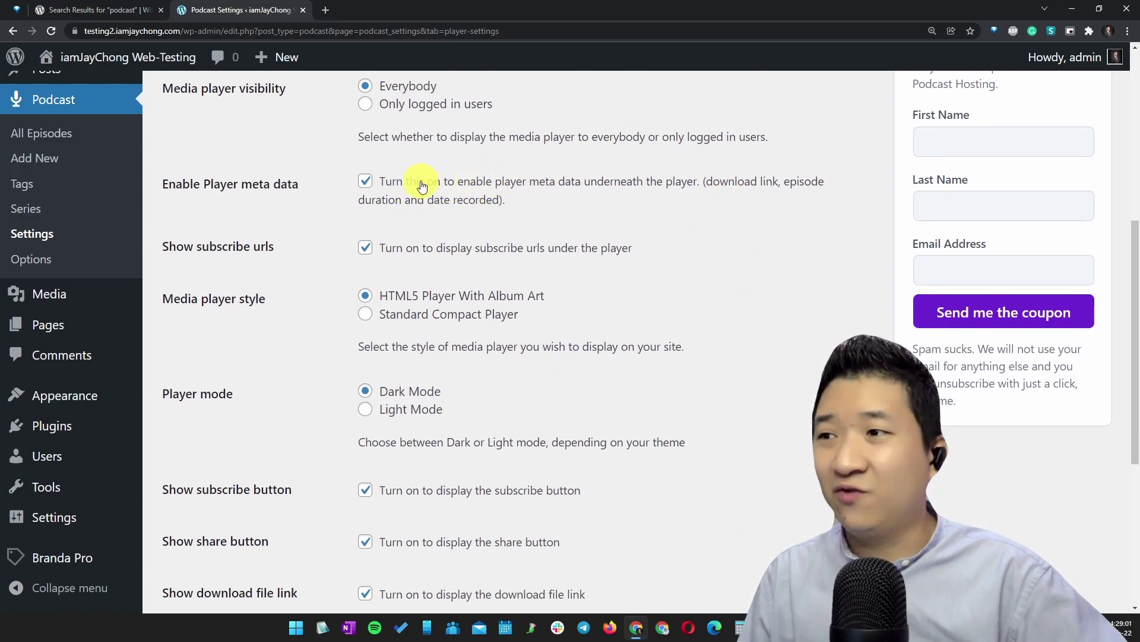
{"action": "key", "text": "ctrl+plus"}
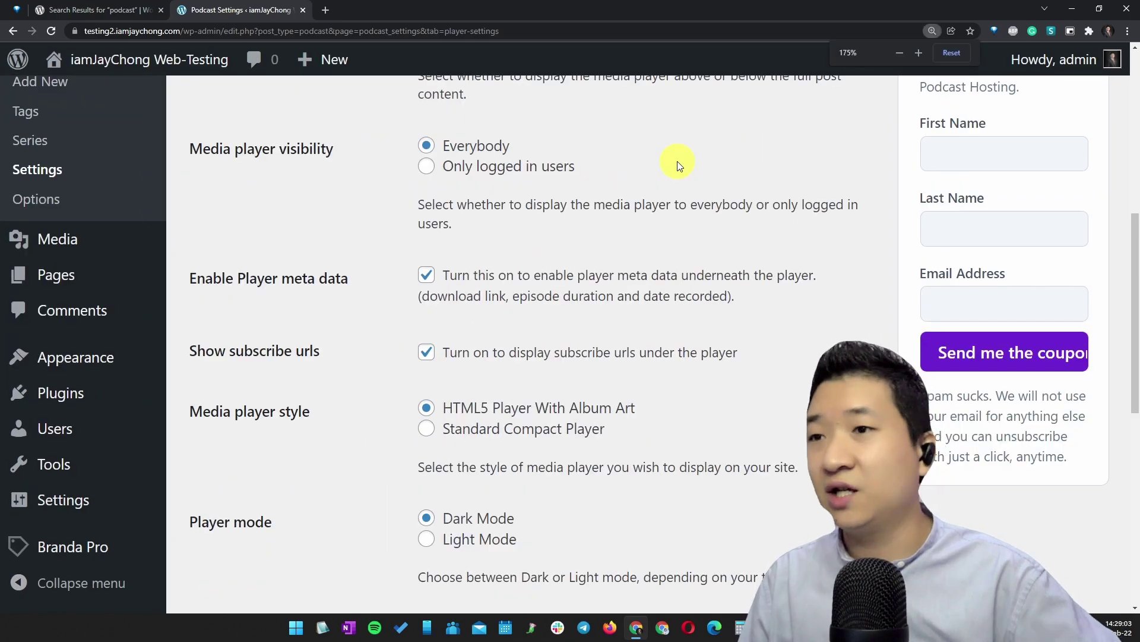
{"action": "key", "text": "ctrl+minus"}
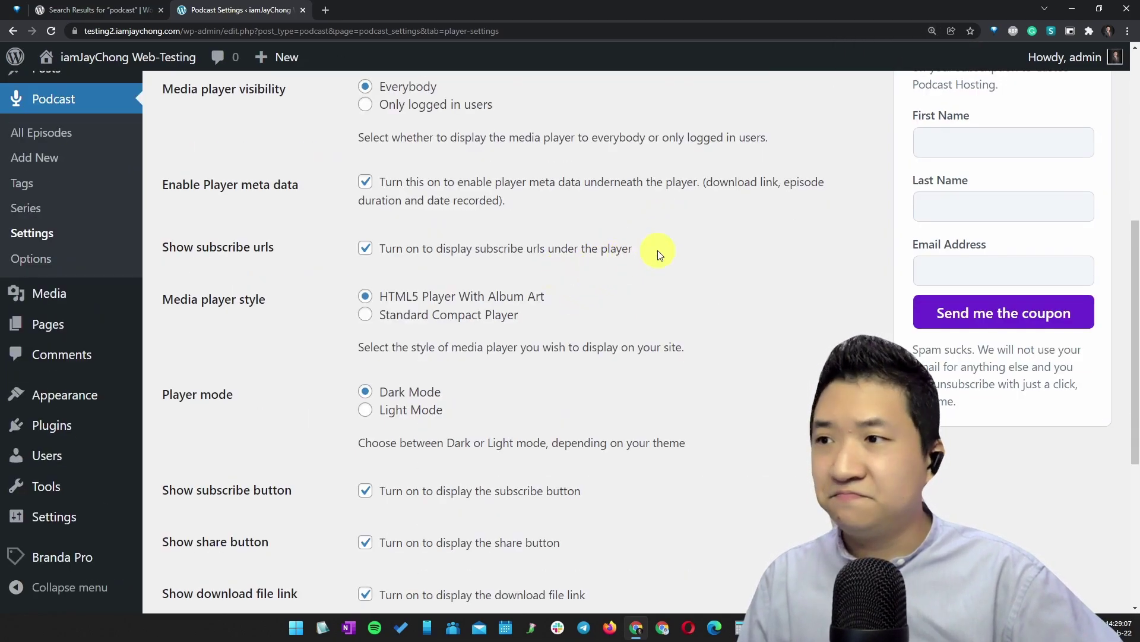
{"action": "left_click_drag", "start_coordinate": [656, 251], "coordinate": [442, 257]}
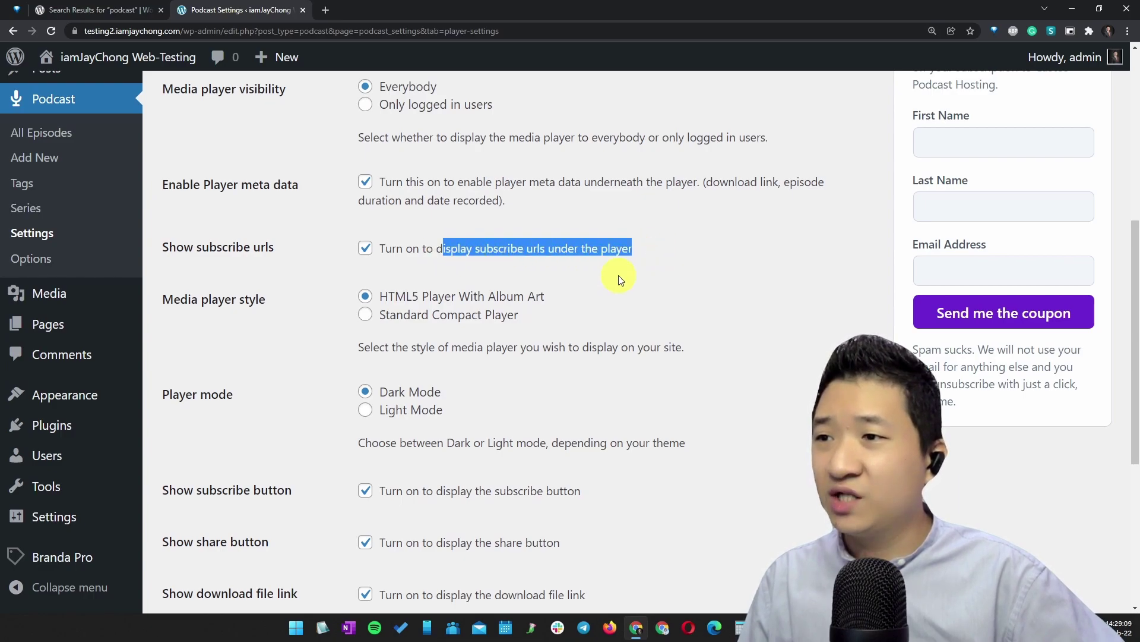
{"action": "left_click", "coordinate": [507, 301]}
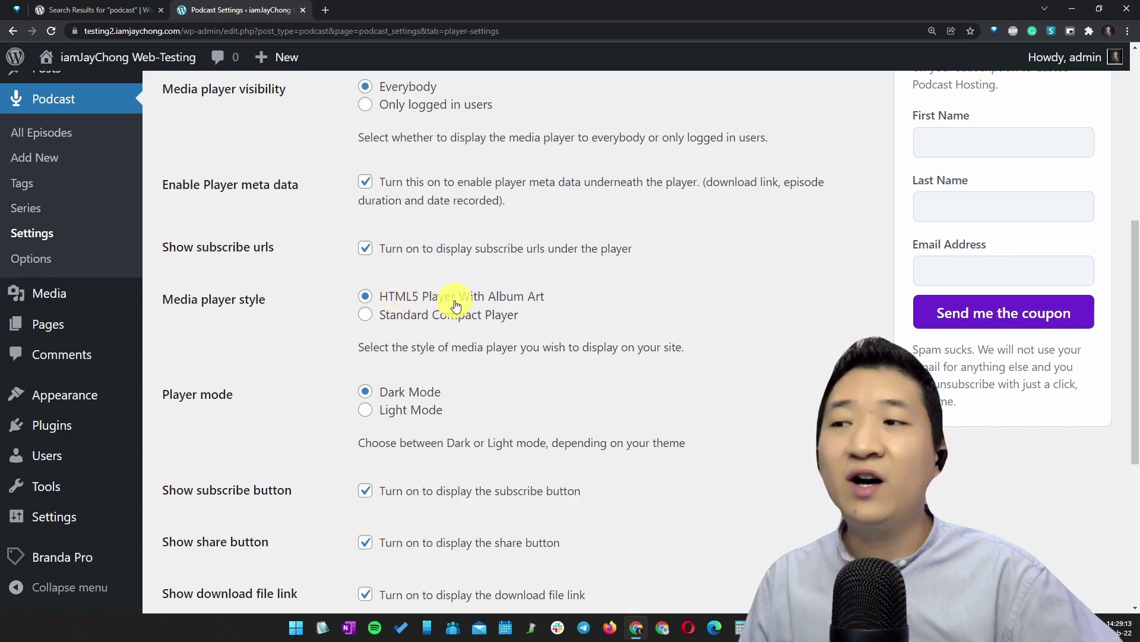
{"action": "scroll", "coordinate": [530, 303], "scroll_direction": "down", "scroll_amount": 3}
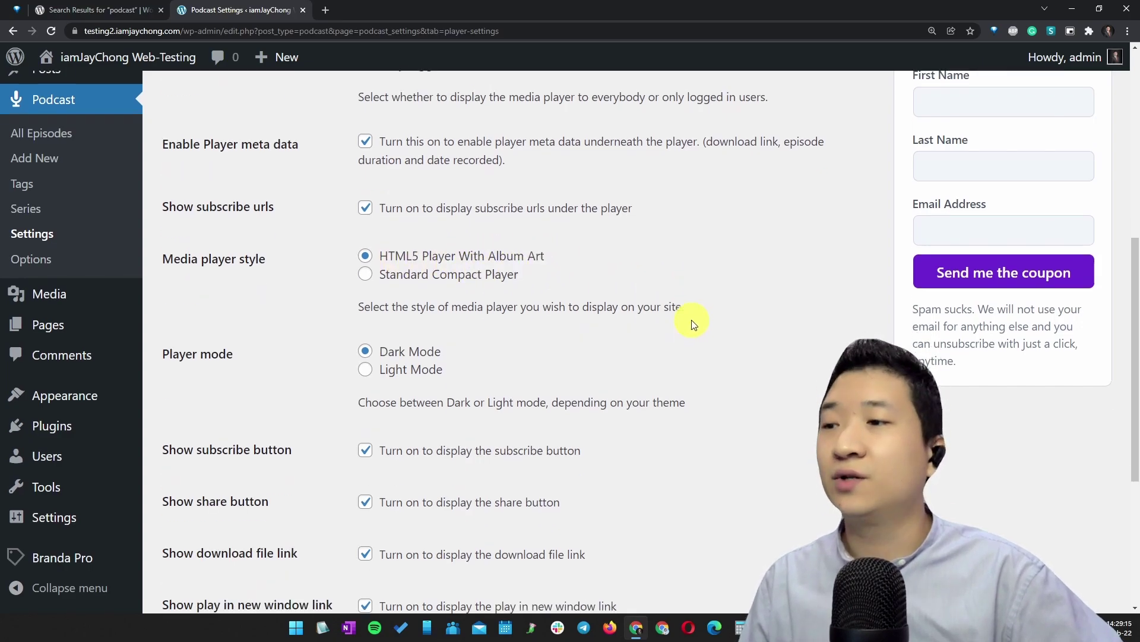
{"action": "scroll", "coordinate": [658, 278], "scroll_direction": "down", "scroll_amount": 2}
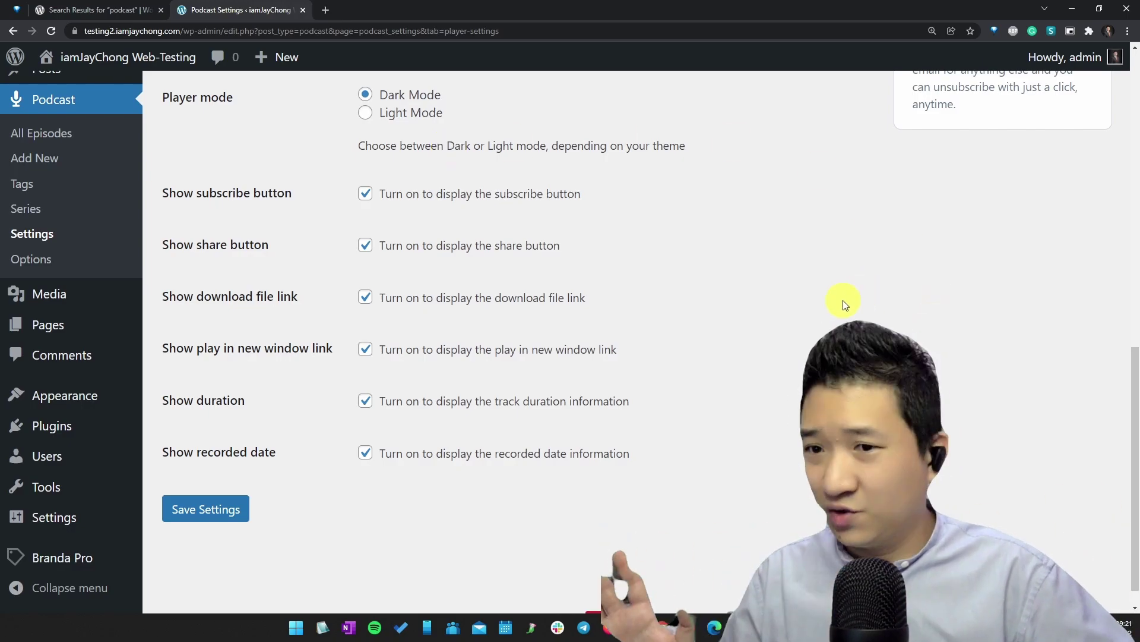
{"action": "scroll", "coordinate": [853, 295], "scroll_direction": "up", "scroll_amount": 5}
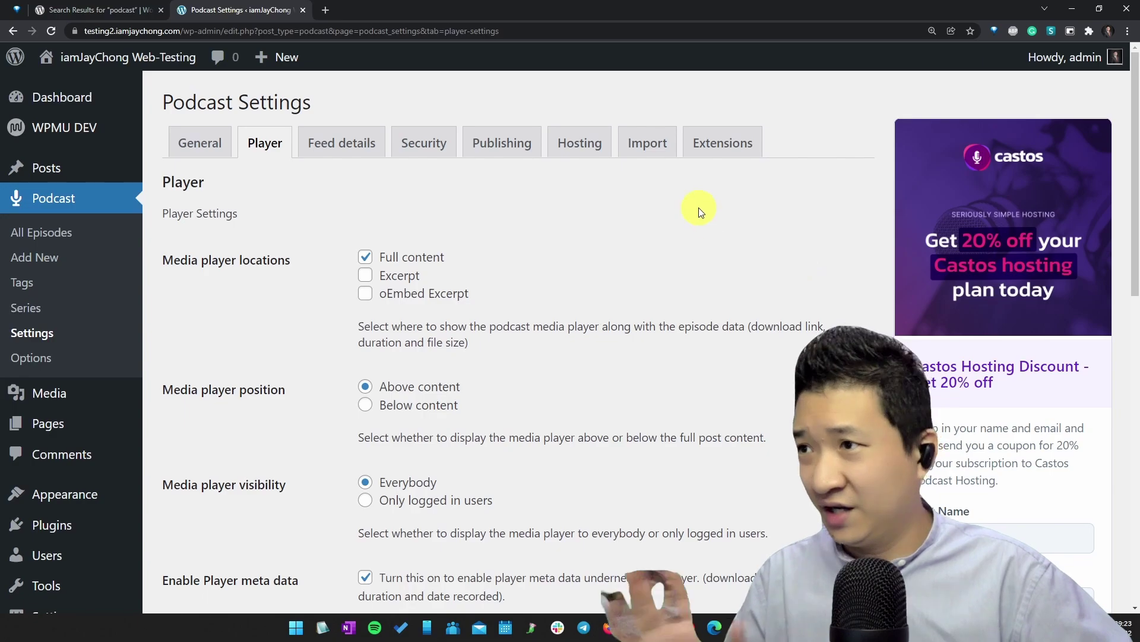
{"action": "left_click", "coordinate": [379, 150]}
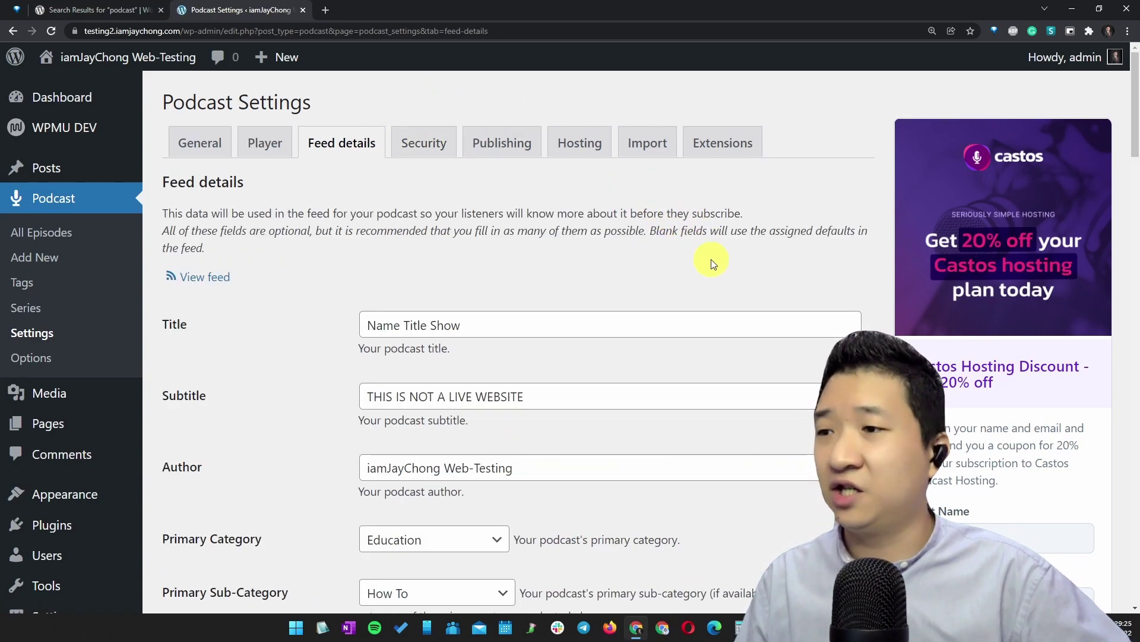
{"action": "scroll", "coordinate": [712, 249], "scroll_direction": "down", "scroll_amount": 2}
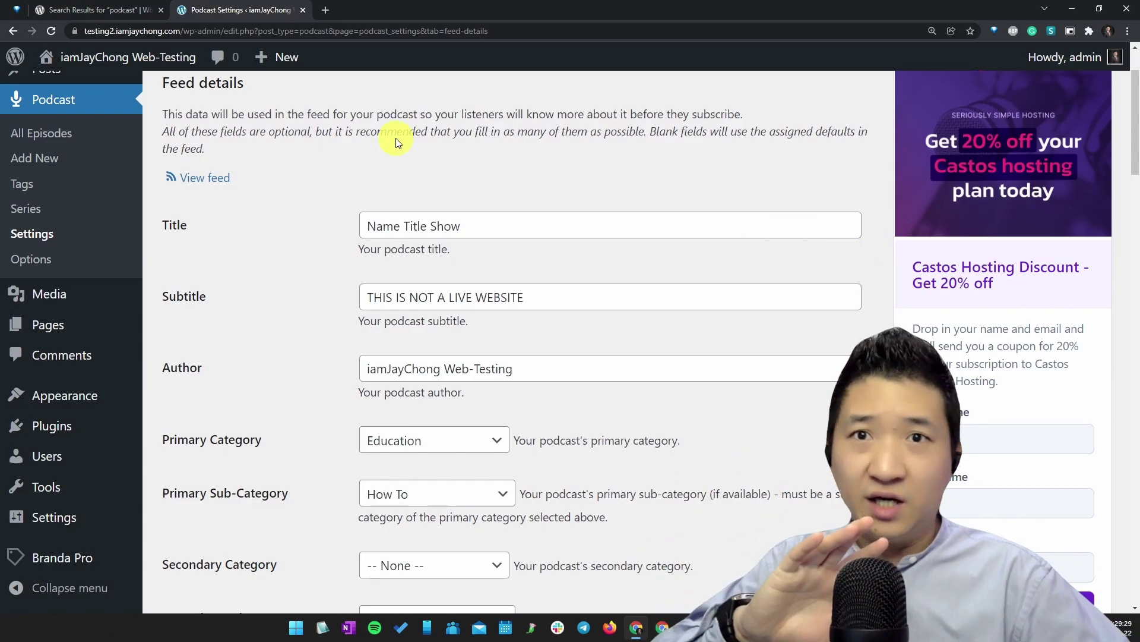
{"action": "left_click", "coordinate": [217, 180]}
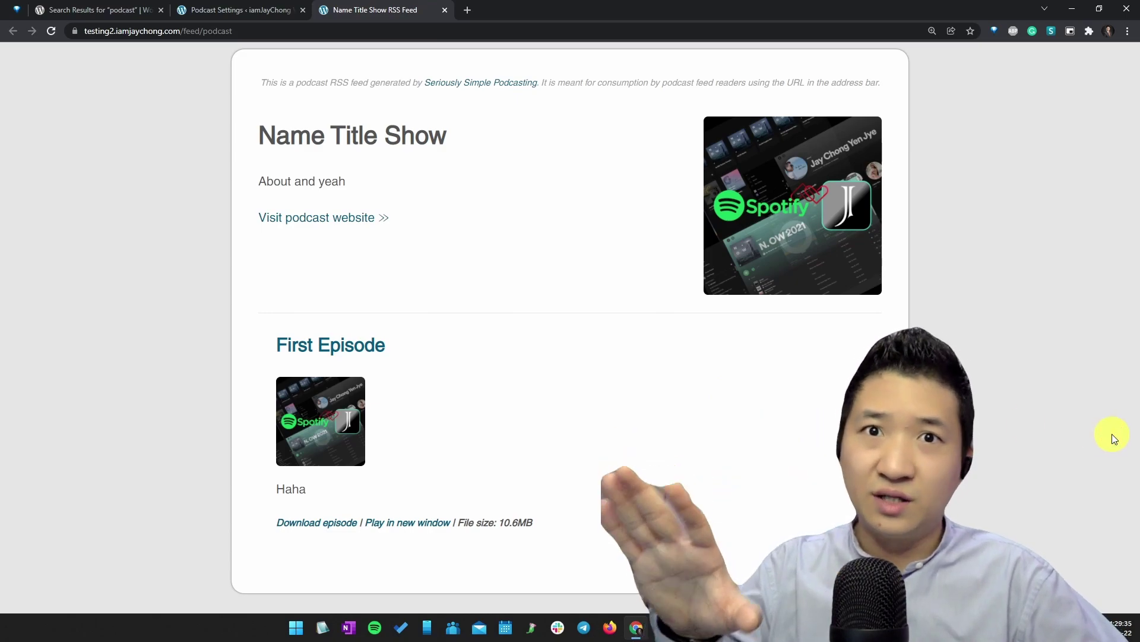
{"action": "left_click_drag", "start_coordinate": [266, 85], "coordinate": [422, 84]}
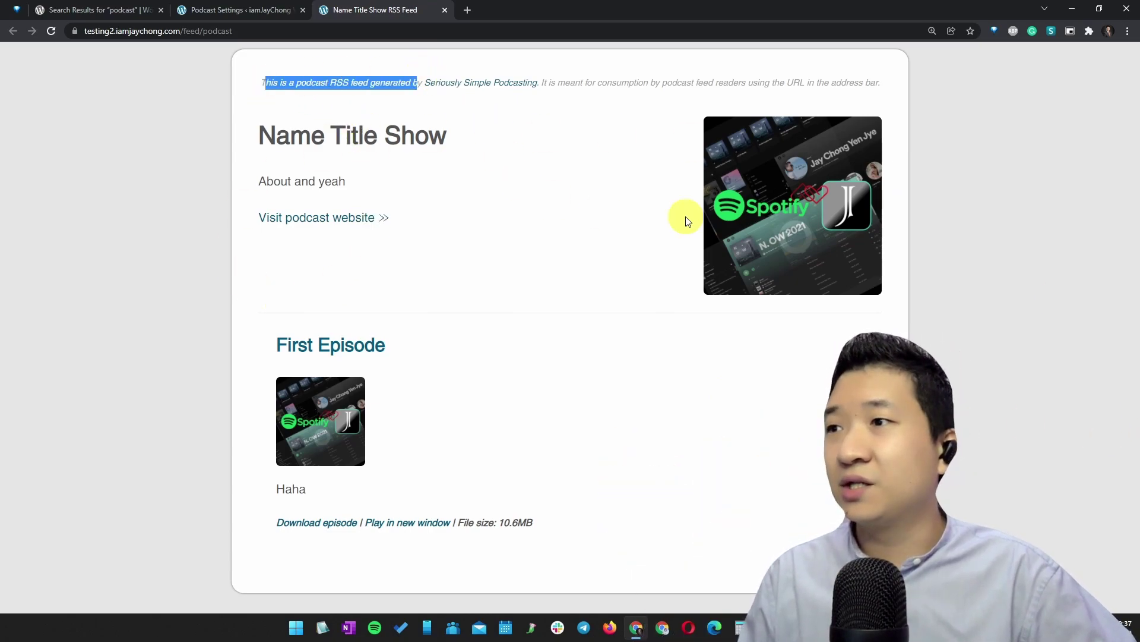
{"action": "left_click", "coordinate": [784, 356]}
{"action": "key", "text": "ctrl+w"}
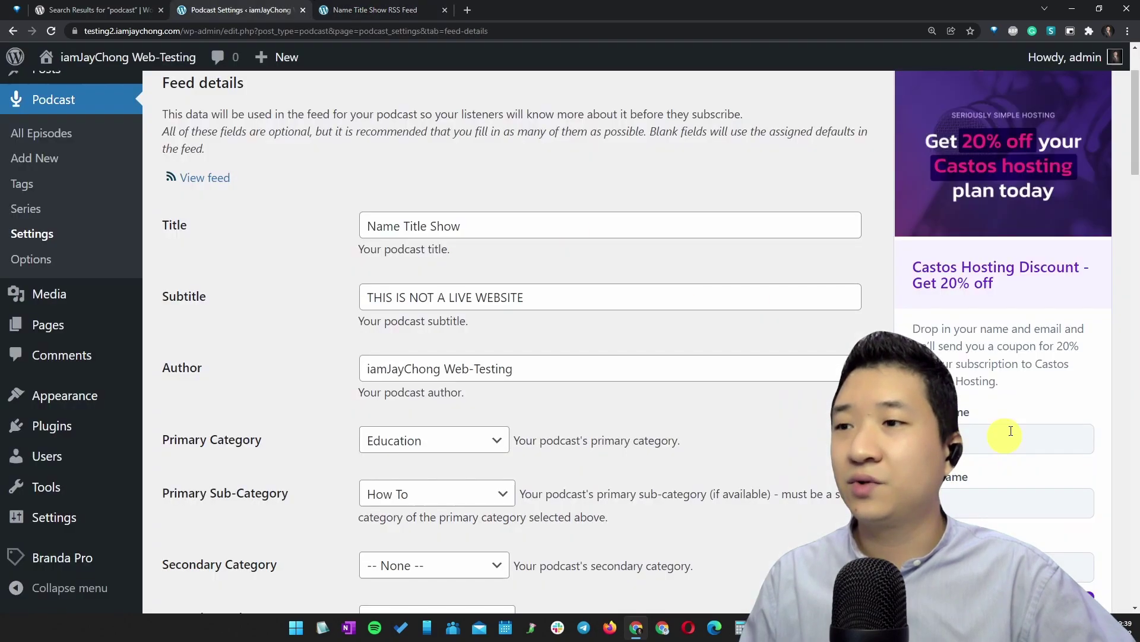
{"action": "scroll", "coordinate": [667, 250], "scroll_direction": "down", "scroll_amount": 2}
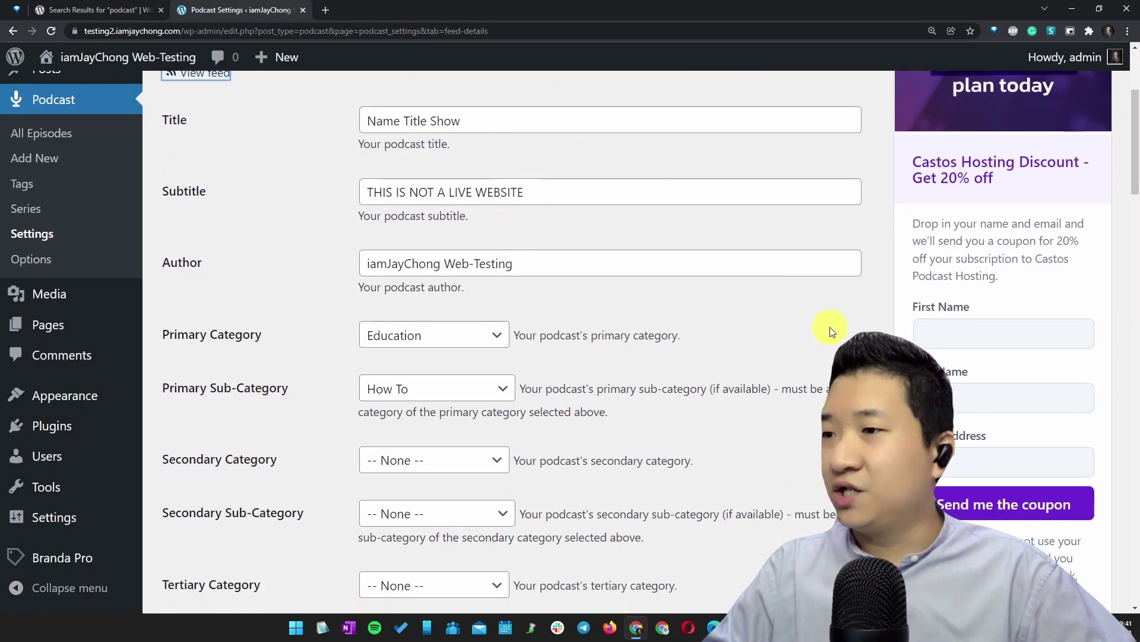
{"action": "scroll", "coordinate": [829, 326], "scroll_direction": "down", "scroll_amount": 10}
{"action": "scroll", "coordinate": [640, 301], "scroll_direction": "down", "scroll_amount": 5}
{"action": "scroll", "coordinate": [436, 232], "scroll_direction": "up", "scroll_amount": 2}
{"action": "scroll", "coordinate": [400, 249], "scroll_direction": "down", "scroll_amount": 5}
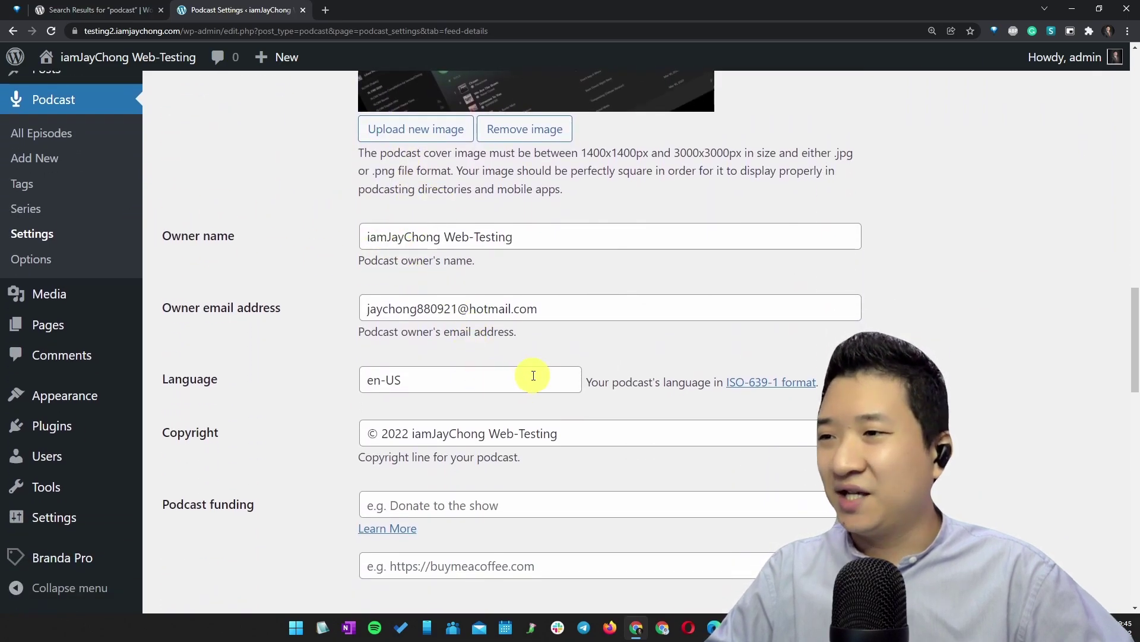
{"action": "scroll", "coordinate": [1018, 380], "scroll_direction": "down", "scroll_amount": 7}
{"action": "key", "text": "Home"}
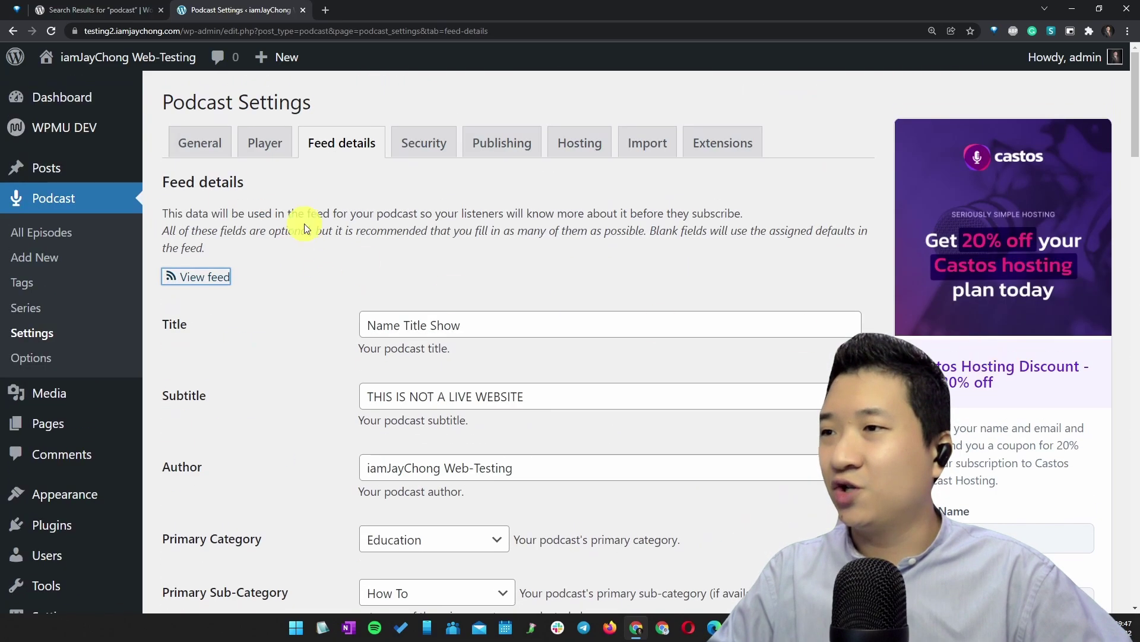
Review the Security tab's feed password protection option and its FastCGI warning.
{"action": "left_click", "coordinate": [423, 143]}
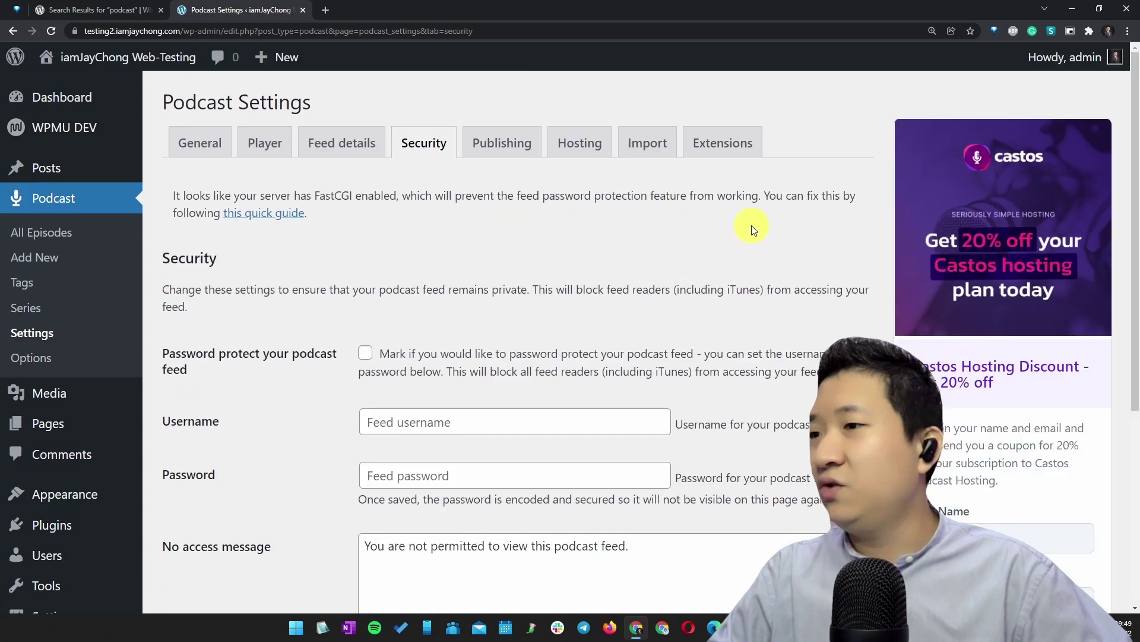
{"action": "scroll", "coordinate": [749, 222], "scroll_direction": "down", "scroll_amount": 3}
{"action": "scroll", "coordinate": [746, 221], "scroll_direction": "up", "scroll_amount": 3}
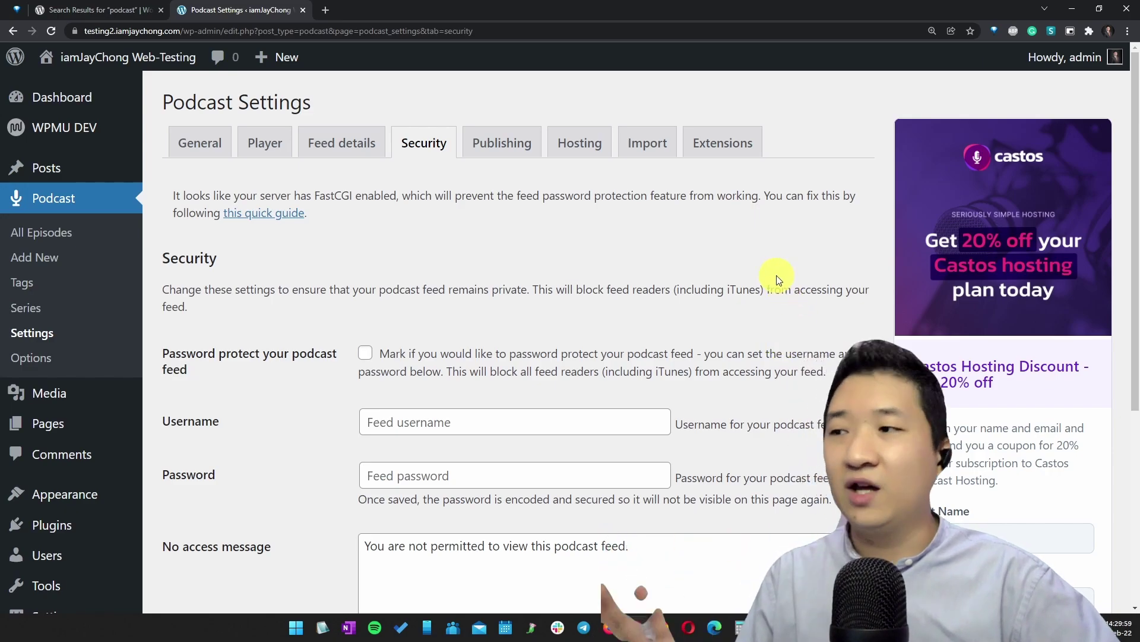
{"action": "scroll", "coordinate": [777, 277], "scroll_direction": "down", "scroll_amount": 2}
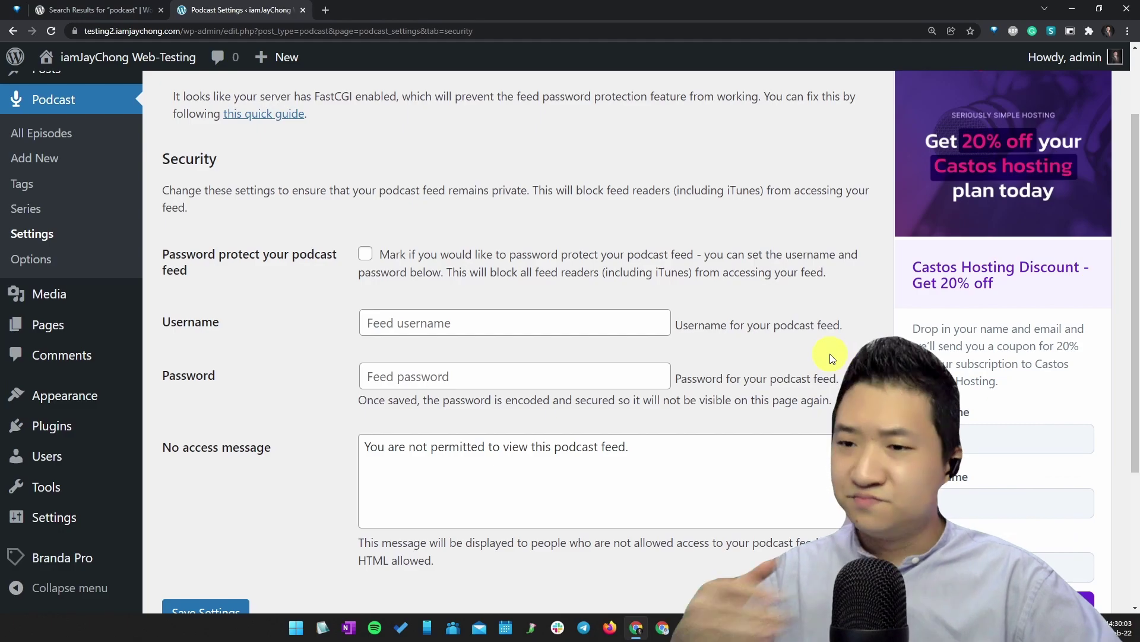
{"action": "left_click_drag", "start_coordinate": [394, 192], "coordinate": [853, 323]}
{"action": "left_click", "coordinate": [853, 323]}
{"action": "scroll", "coordinate": [616, 298], "scroll_direction": "up", "scroll_amount": 2}
Review the feed URLs listed on the Publishing tab, including the External feed URL field.
{"action": "left_click", "coordinate": [504, 133]}
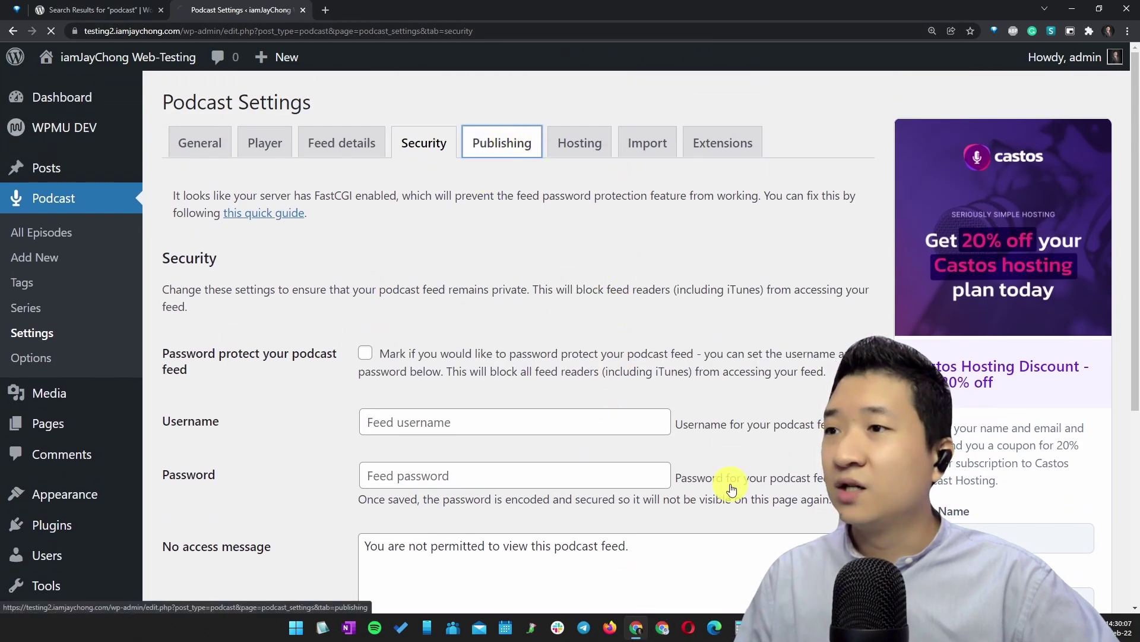
{"action": "left_click", "coordinate": [546, 249]}
{"action": "left_click_drag", "start_coordinate": [319, 199], "coordinate": [714, 439]}
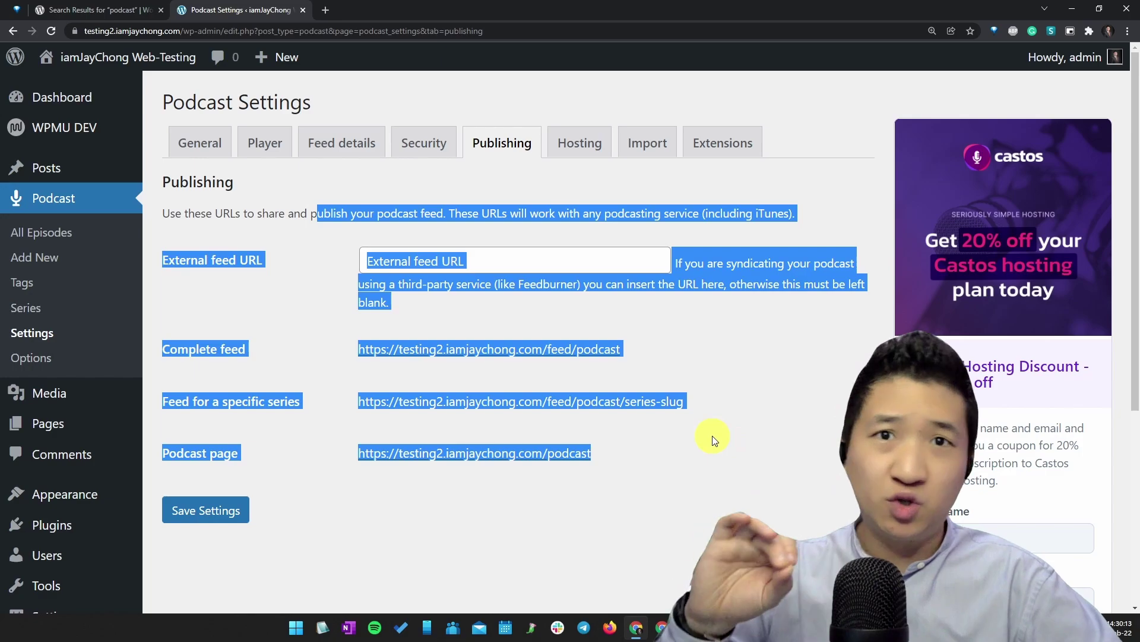
{"action": "left_click", "coordinate": [496, 178]}
Look over the Hosting tab, then the Import tab's external RSS feed field.
{"action": "left_click", "coordinate": [580, 144]}
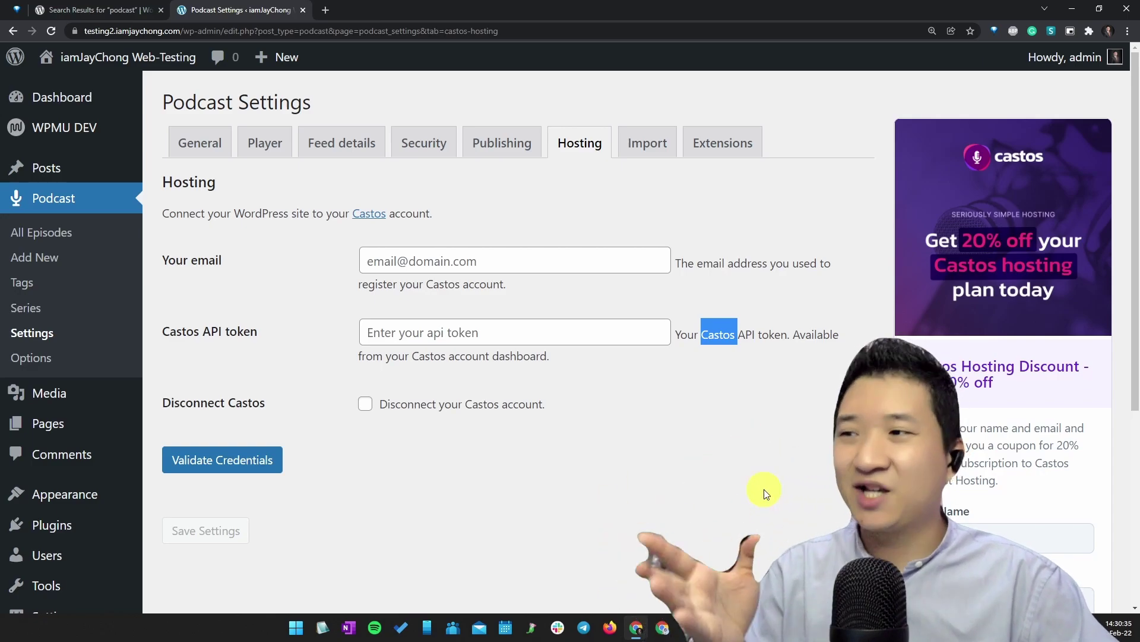
{"action": "left_click", "coordinate": [651, 143]}
{"action": "left_click", "coordinate": [586, 315]}
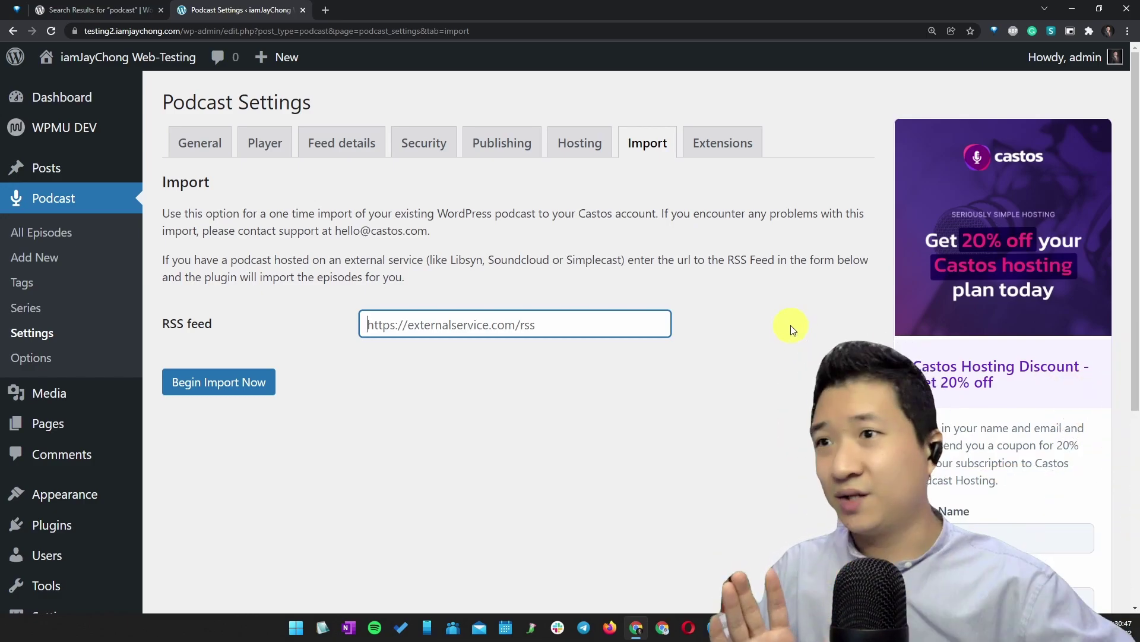
Move from the Import tab to the Extensions tab of Podcast Settings.
{"action": "left_click", "coordinate": [737, 143]}
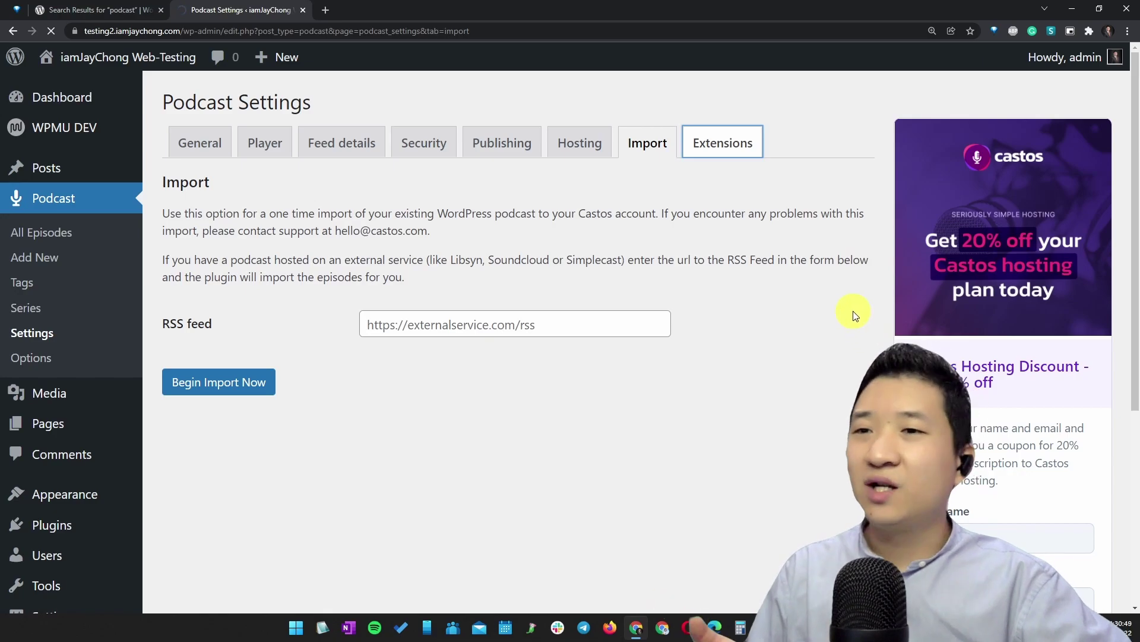
Scroll through the extension cards, noting the Castos Podcast Hosting description.
{"action": "scroll", "coordinate": [644, 379], "scroll_direction": "down", "scroll_amount": 3}
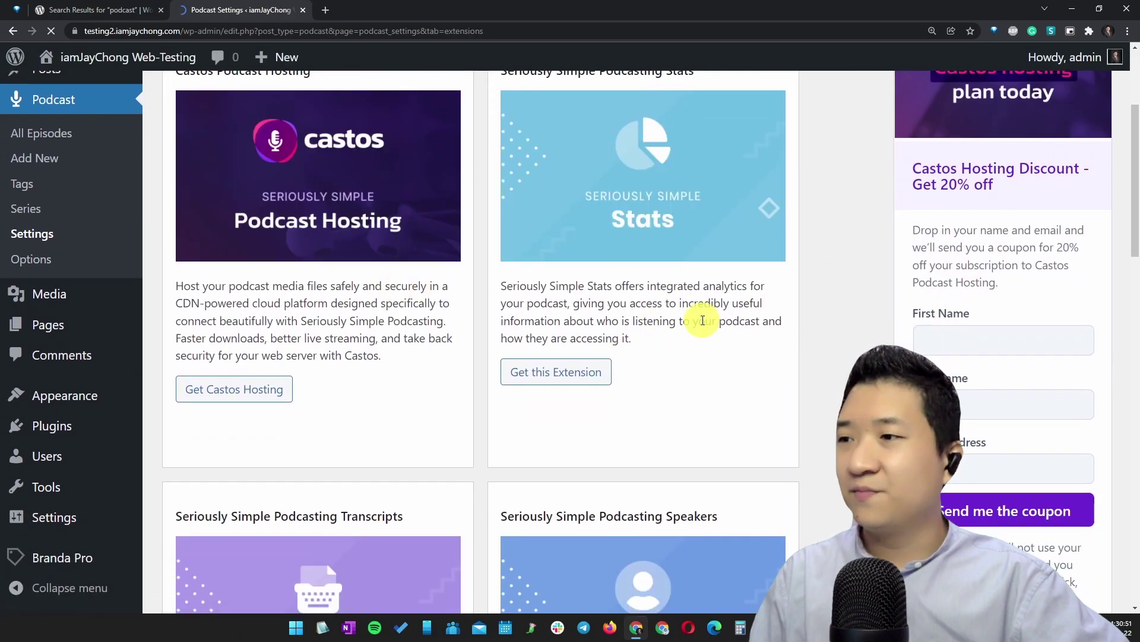
{"action": "left_click_drag", "start_coordinate": [270, 286], "coordinate": [382, 331]}
{"action": "left_click", "coordinate": [787, 370]}
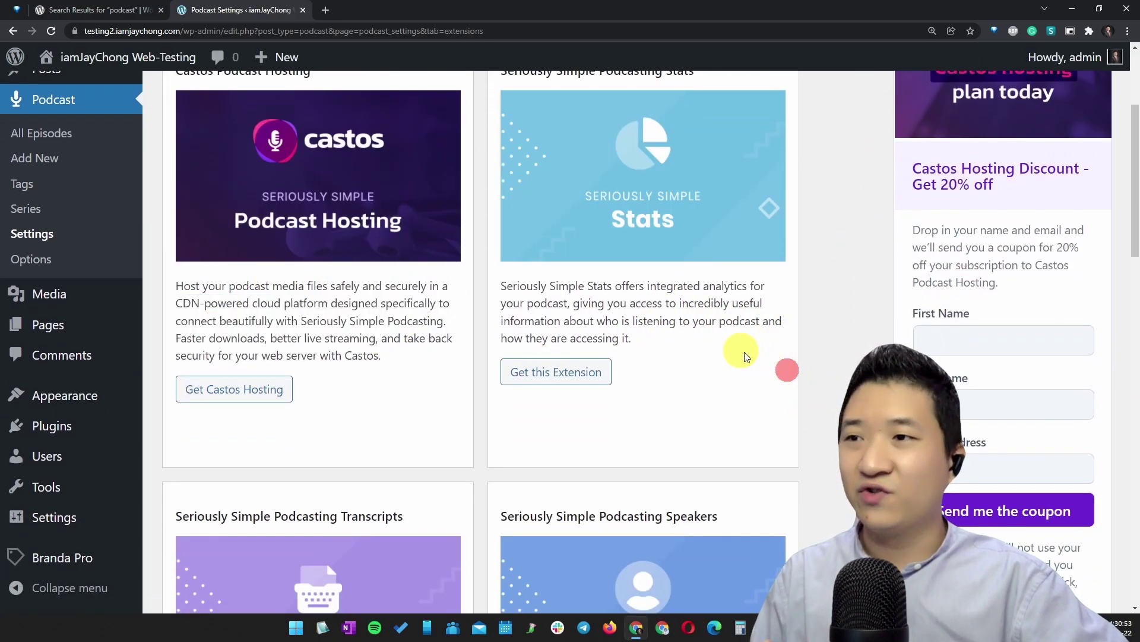
{"action": "scroll", "coordinate": [659, 310], "scroll_direction": "up", "scroll_amount": 2}
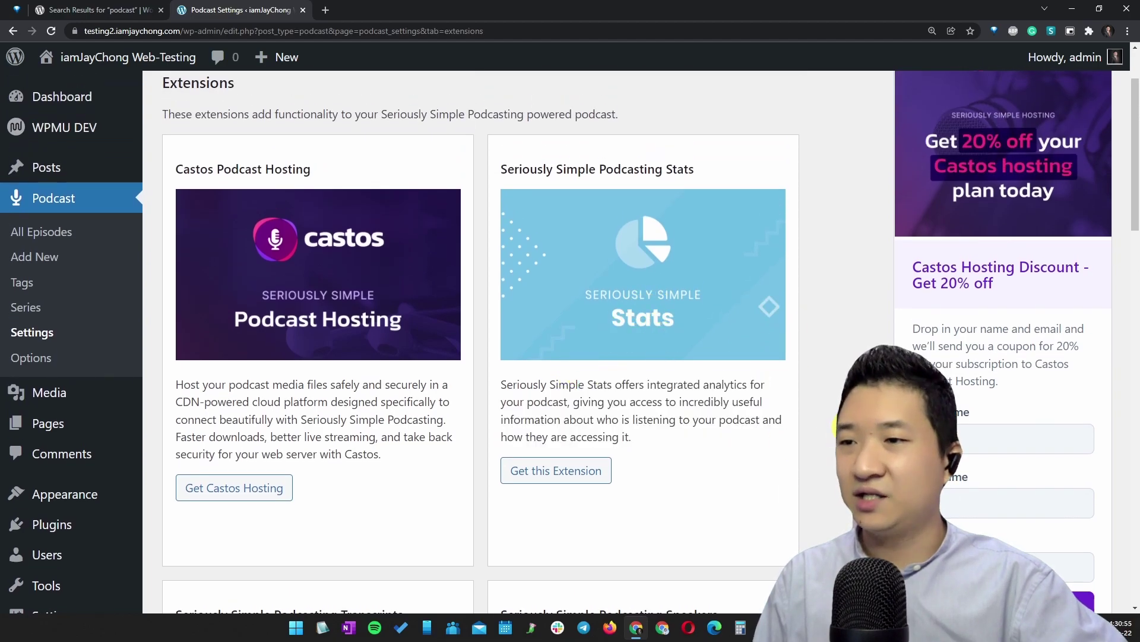
{"action": "scroll", "coordinate": [858, 354], "scroll_direction": "down", "scroll_amount": 7}
{"action": "scroll", "coordinate": [858, 355], "scroll_direction": "down", "scroll_amount": 5}
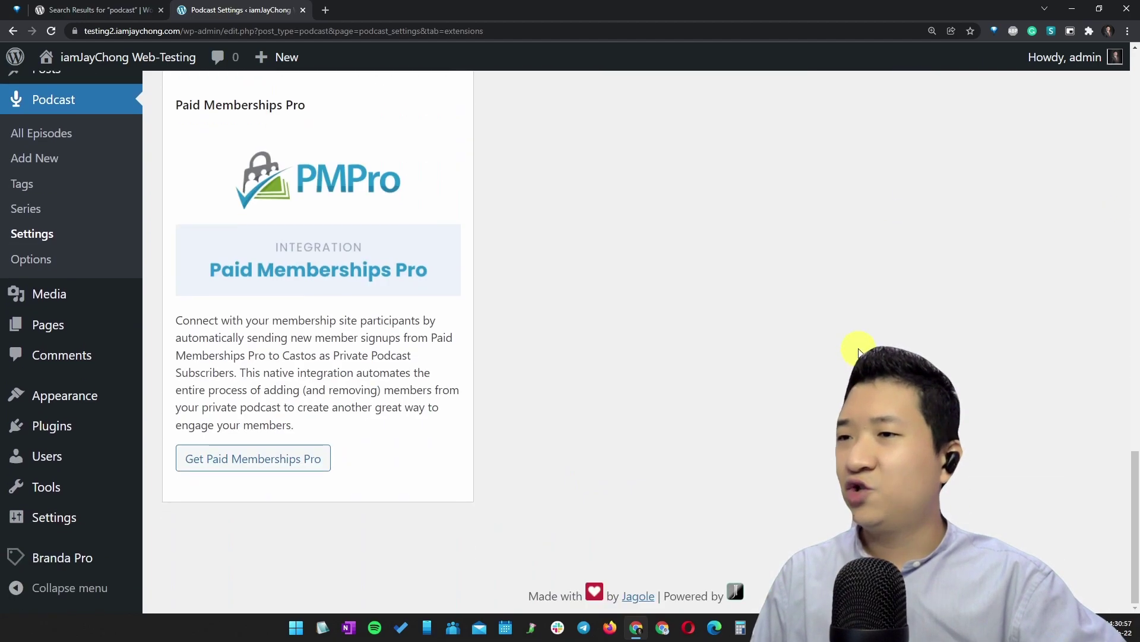
{"action": "scroll", "coordinate": [862, 353], "scroll_direction": "up", "scroll_amount": 15}
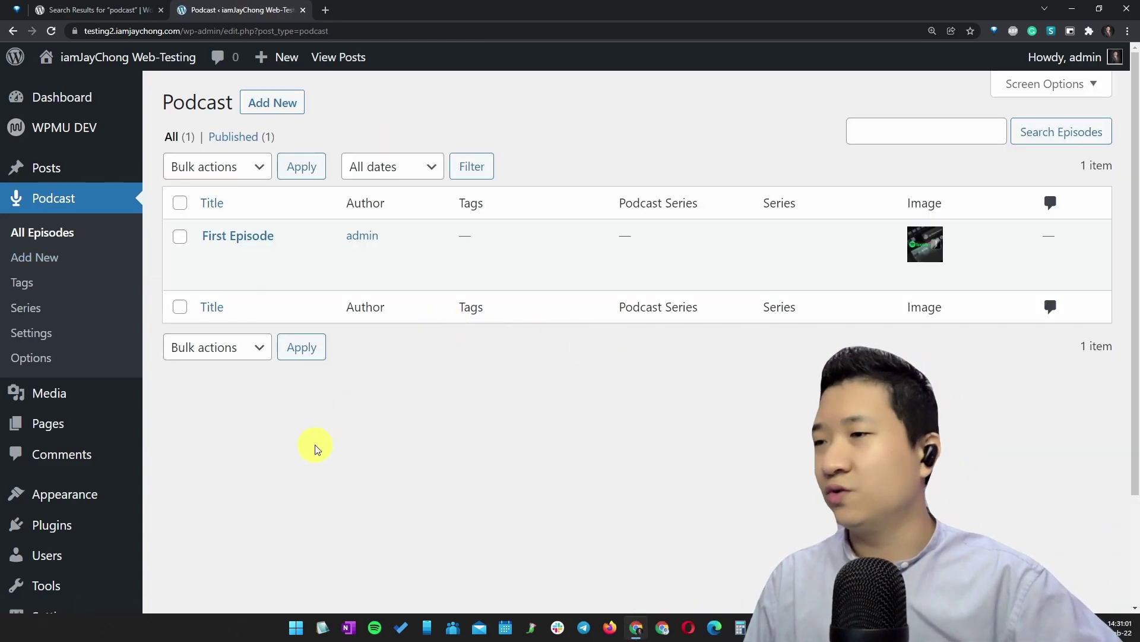
Review Podcast Options distribution links with Apple Podcasts, Google Podcasts, Spotify and Stitcher checked.
{"action": "left_click", "coordinate": [27, 360]}
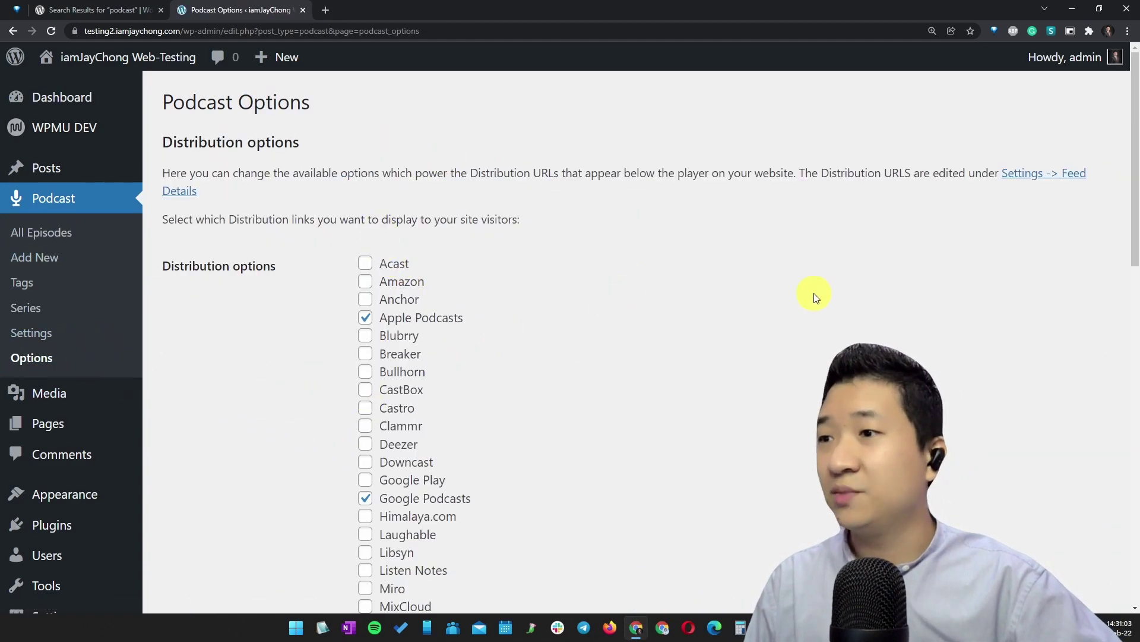
{"action": "scroll", "coordinate": [1138, 248], "scroll_direction": "down", "scroll_amount": 2}
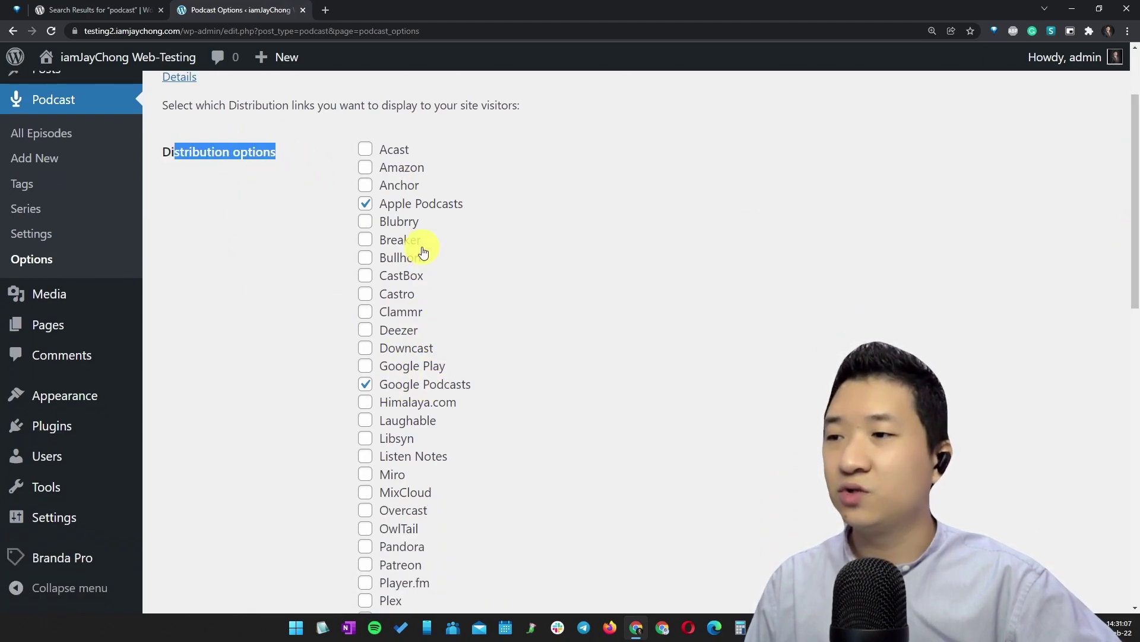
{"action": "scroll", "coordinate": [658, 457], "scroll_direction": "down", "scroll_amount": 10}
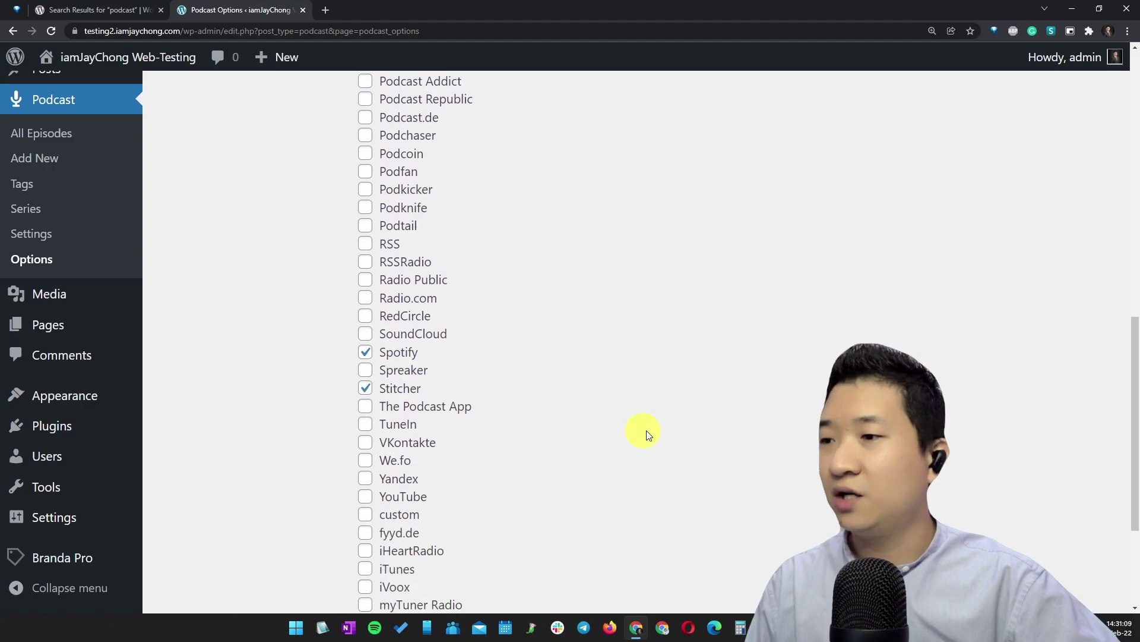
{"action": "scroll", "coordinate": [625, 397], "scroll_direction": "down", "scroll_amount": 3}
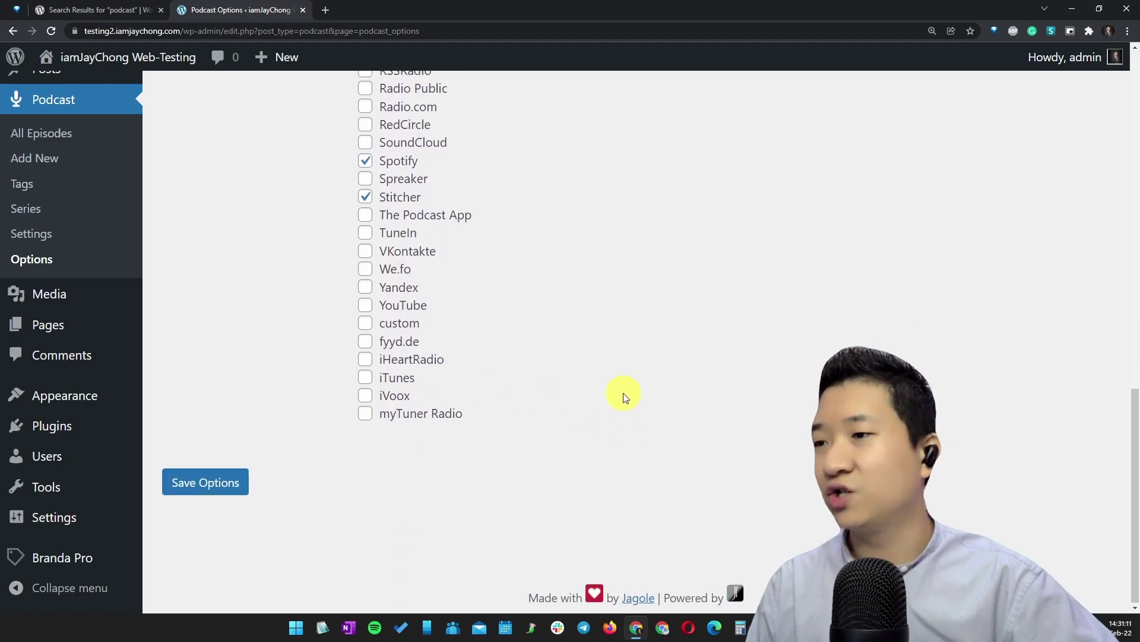
{"action": "scroll", "coordinate": [626, 397], "scroll_direction": "up", "scroll_amount": 15}
{"action": "left_click_drag", "start_coordinate": [277, 266], "coordinate": [152, 270]}
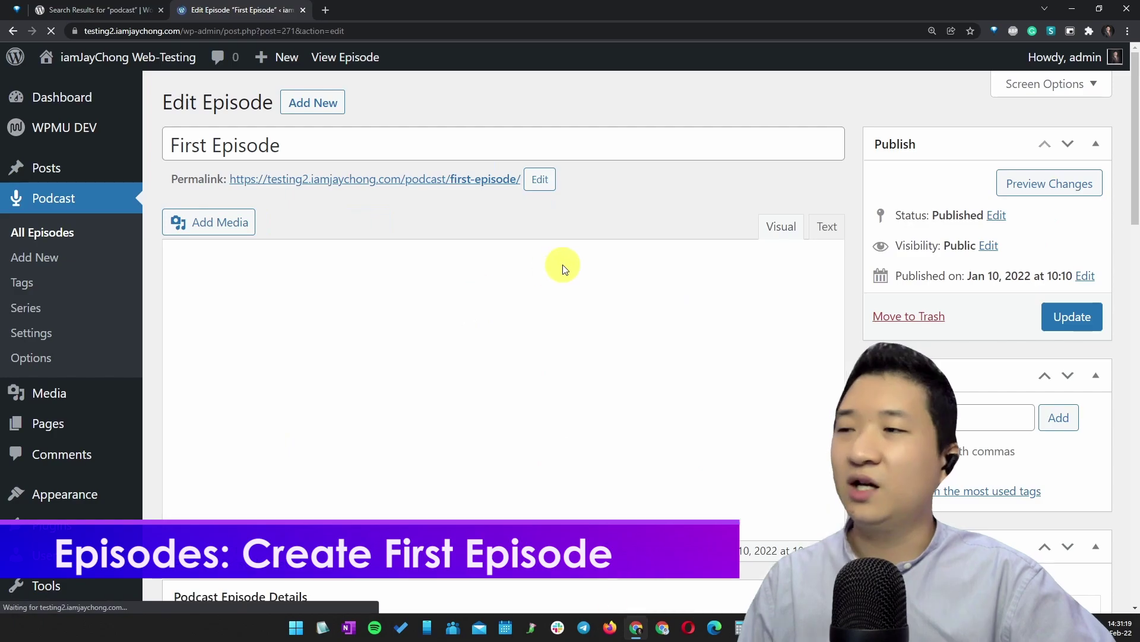
Add the series 'Technology Simplicity Audio Series' and check it for First Episode.
{"action": "left_click_drag", "start_coordinate": [331, 145], "coordinate": [172, 146]}
{"action": "left_click", "coordinate": [360, 398]}
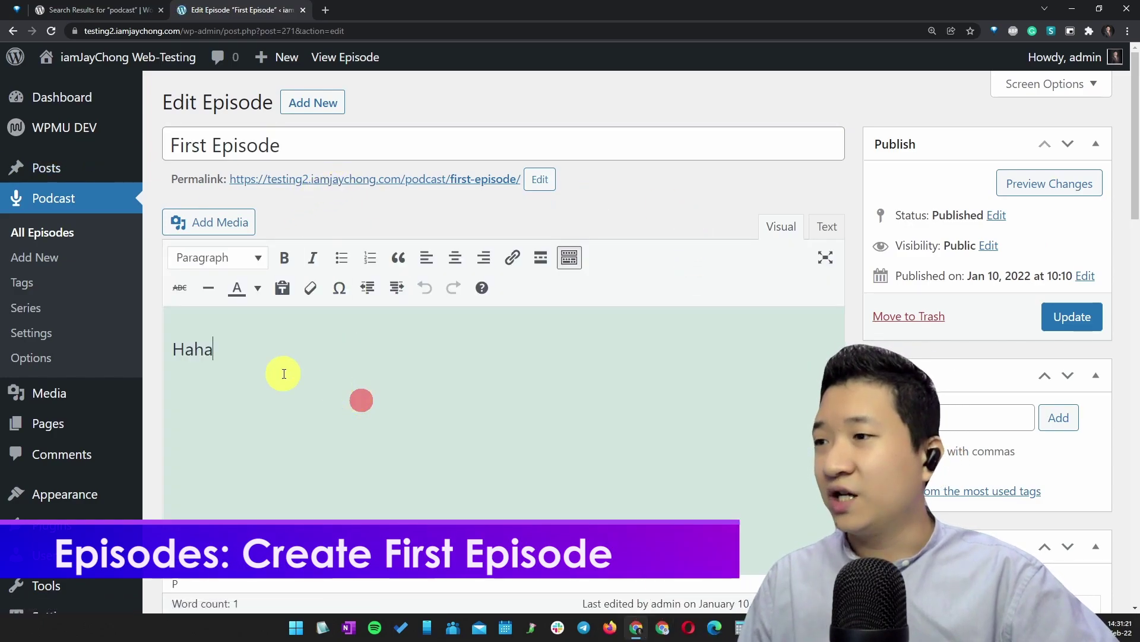
{"action": "scroll", "coordinate": [727, 428], "scroll_direction": "down", "scroll_amount": 7}
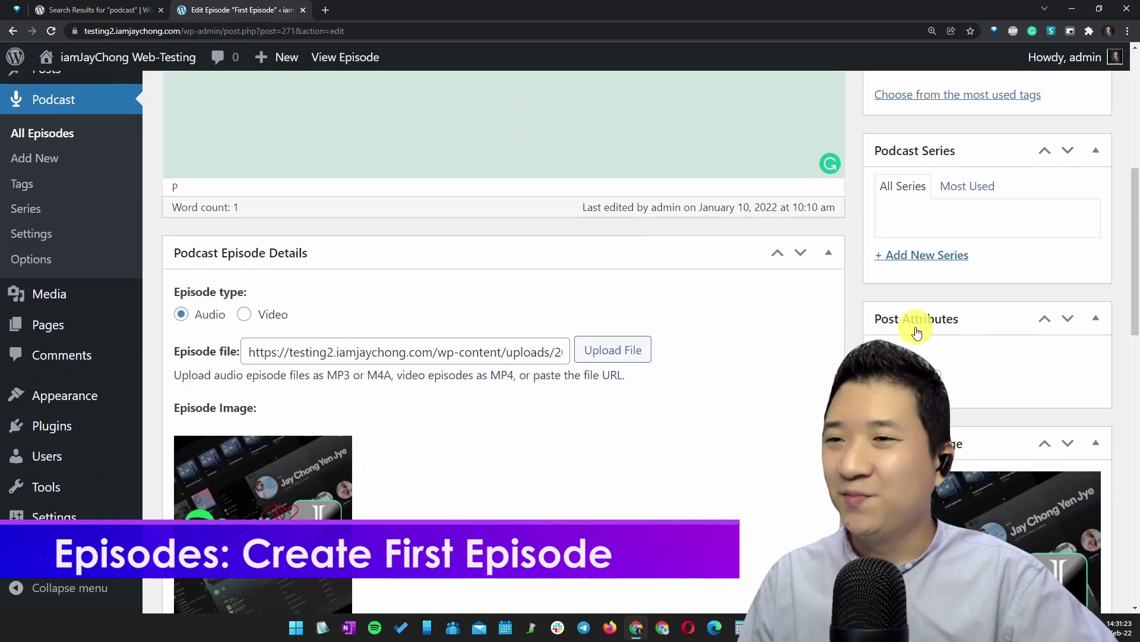
{"action": "left_click", "coordinate": [924, 257]}
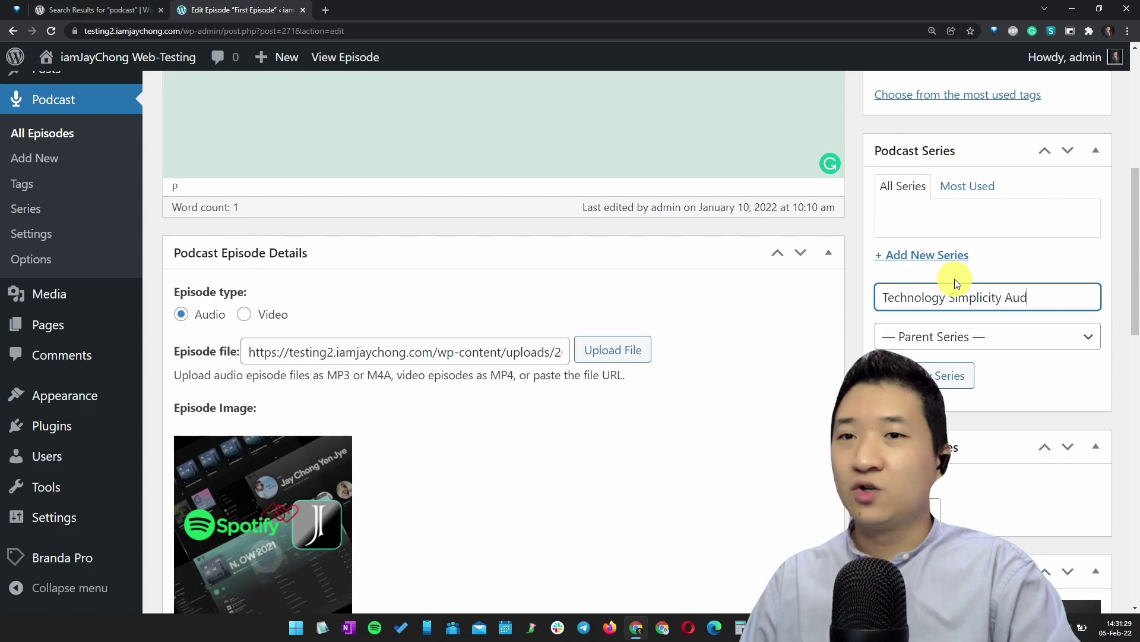
{"action": "type", "text": "Technology Simplicity Audio Series"}
{"action": "key", "text": "Return"}
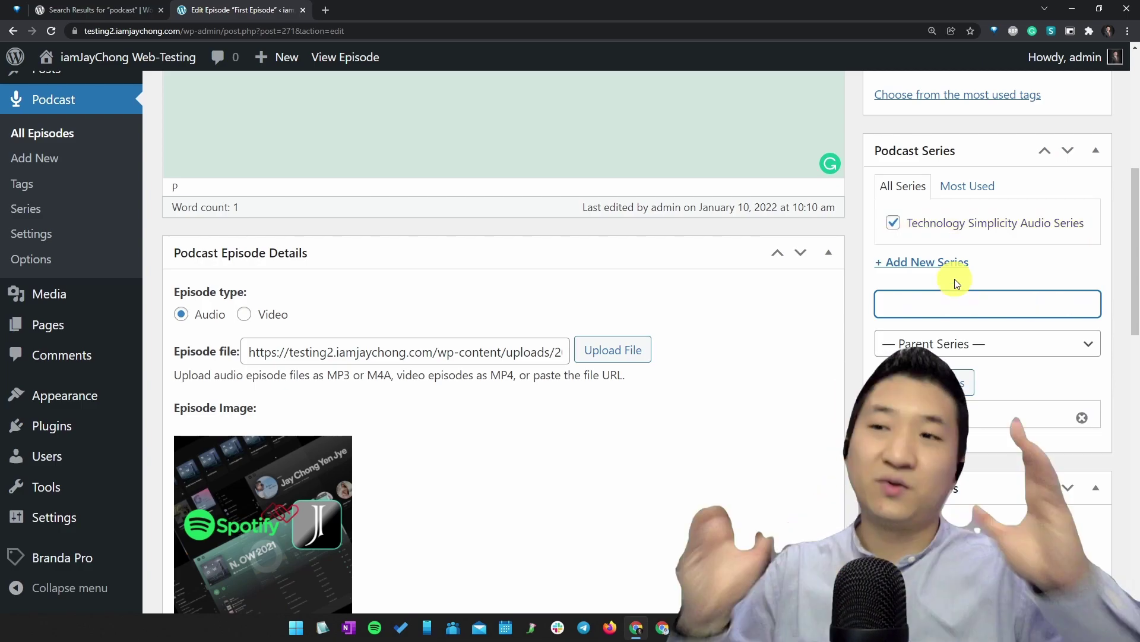
{"action": "scroll", "coordinate": [704, 409], "scroll_direction": "down", "scroll_amount": 2}
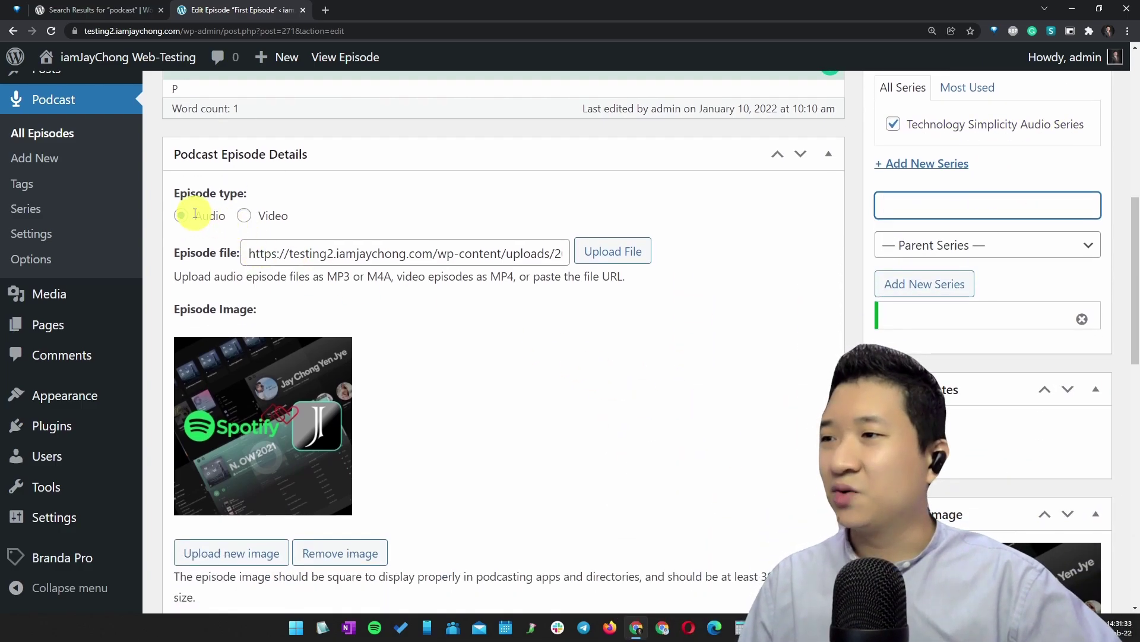
{"action": "left_click_drag", "start_coordinate": [408, 255], "coordinate": [790, 274]}
{"action": "left_click", "coordinate": [504, 254]}
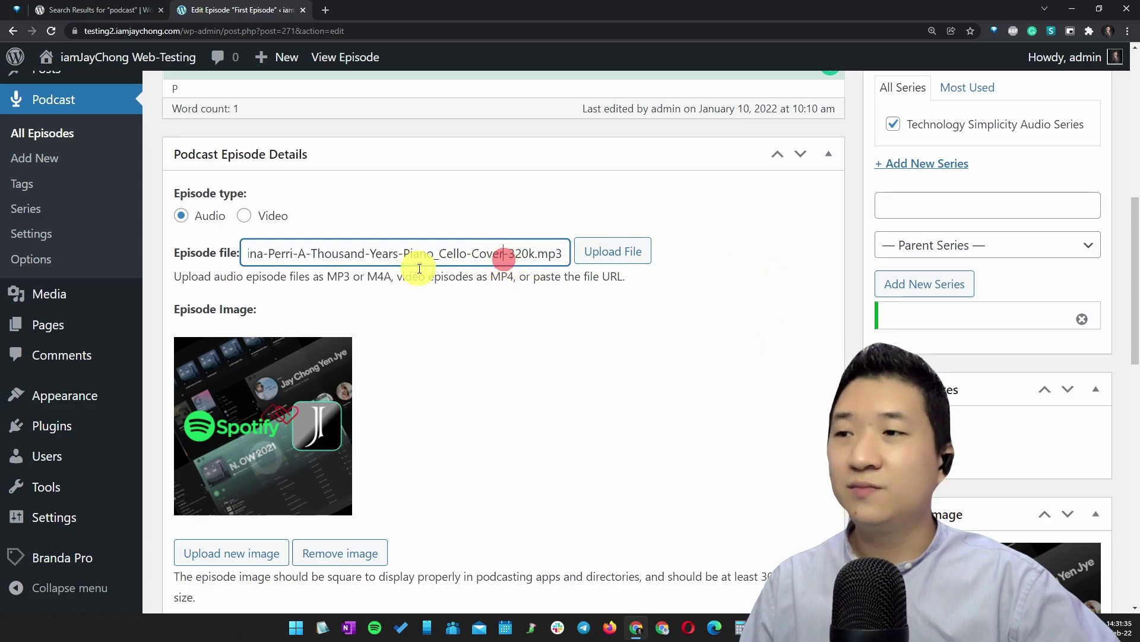
{"action": "left_click", "coordinate": [399, 290]}
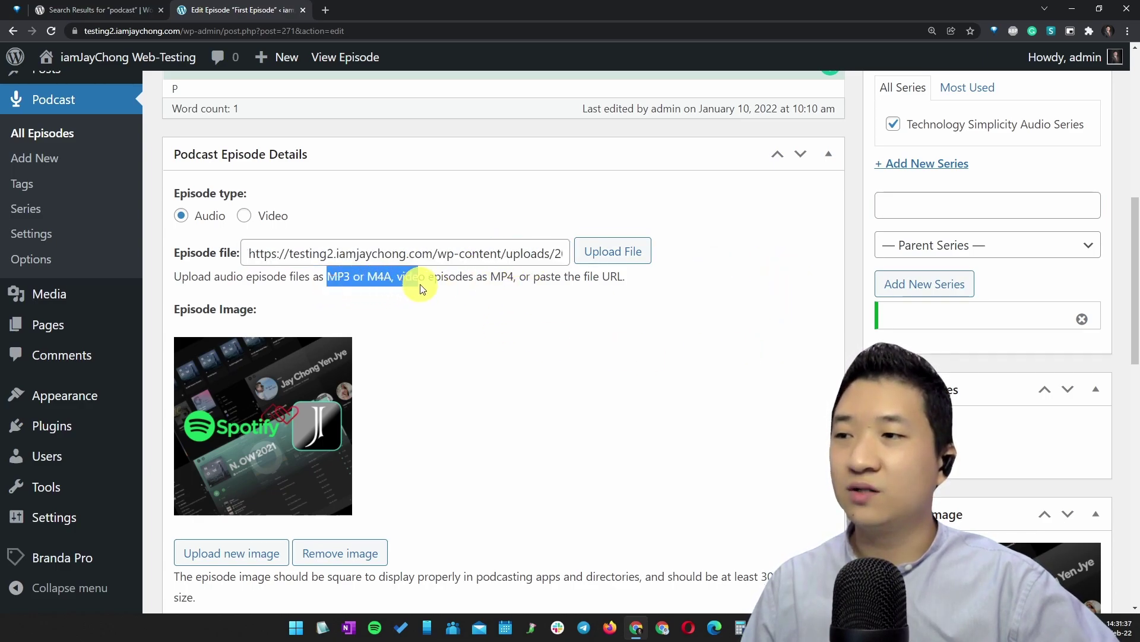
{"action": "left_click", "coordinate": [780, 349]}
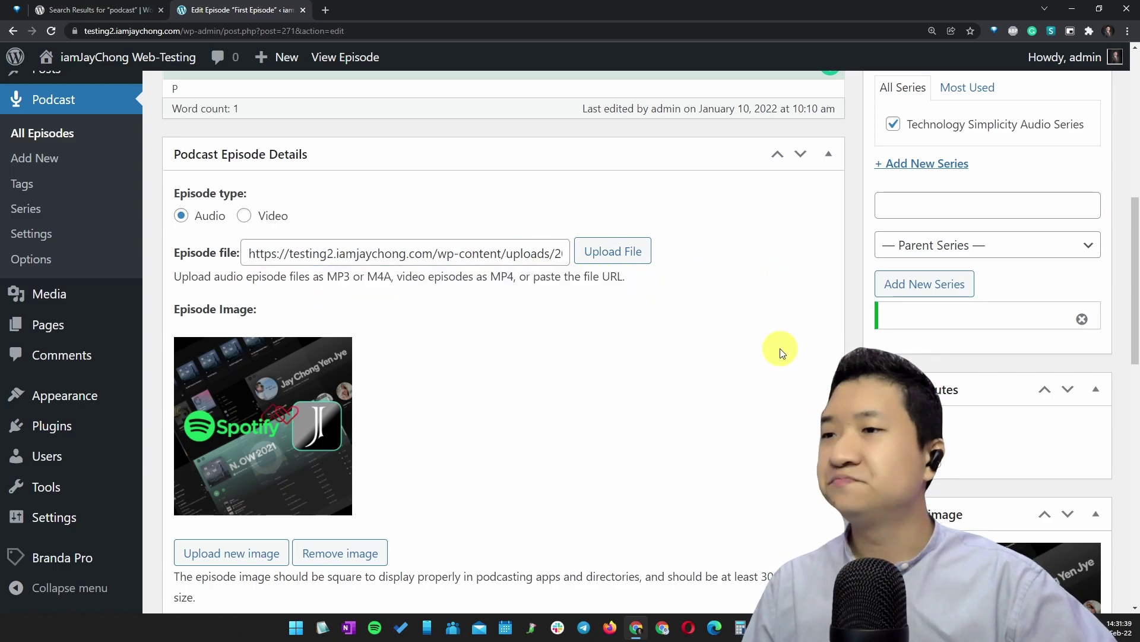
{"action": "scroll", "coordinate": [783, 338], "scroll_direction": "down", "scroll_amount": 2}
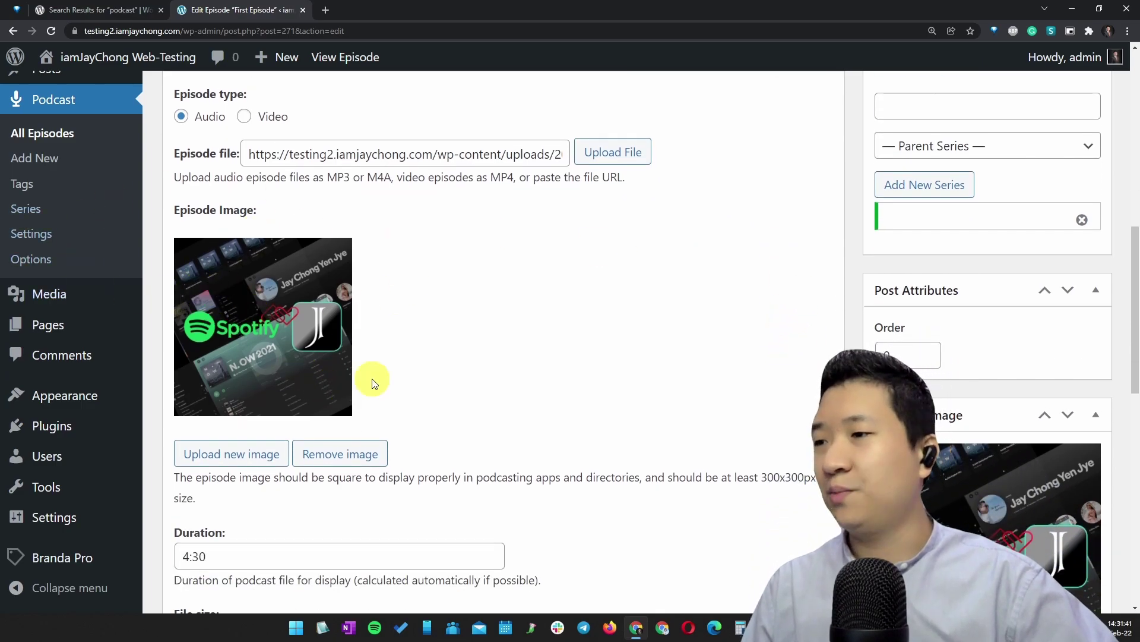
{"action": "scroll", "coordinate": [349, 392], "scroll_direction": "down", "scroll_amount": 2}
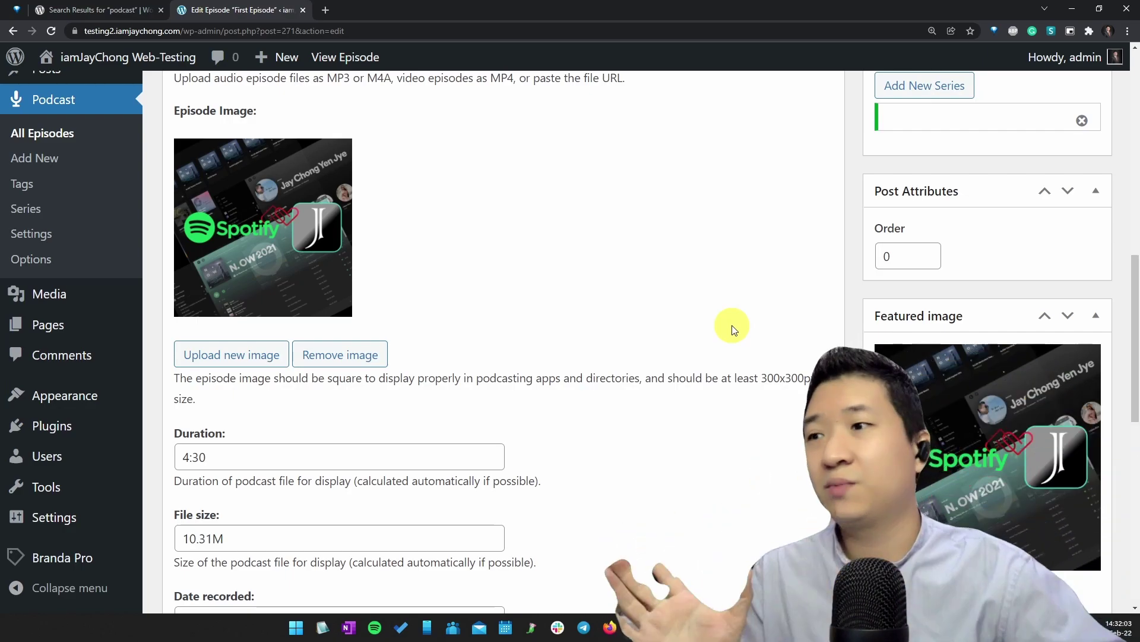
{"action": "left_click_drag", "start_coordinate": [699, 370], "coordinate": [806, 426]}
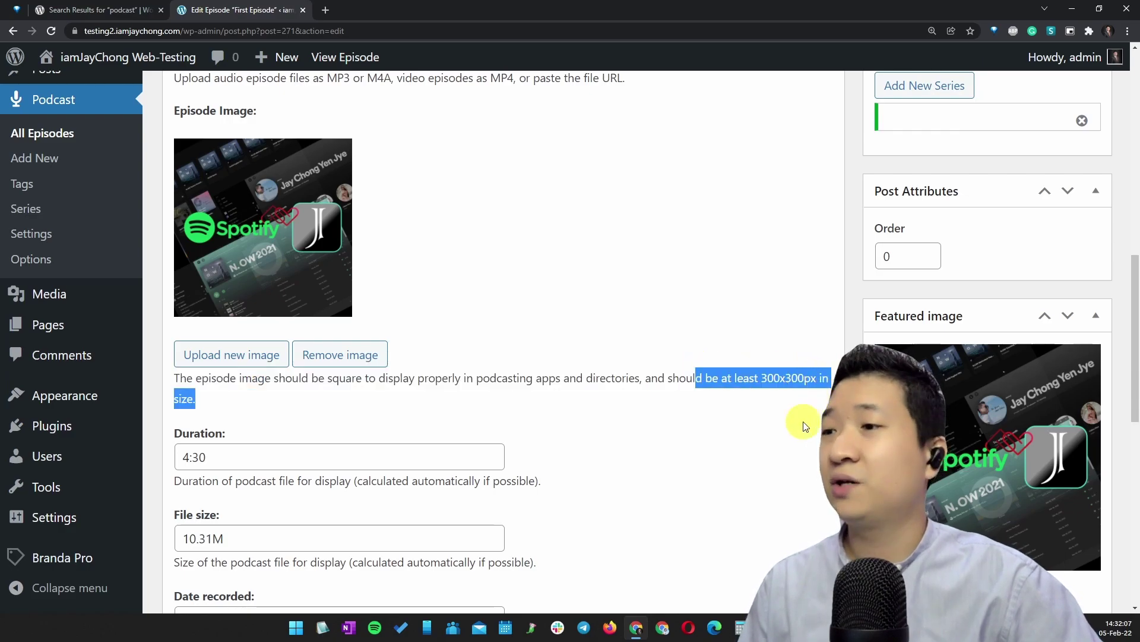
{"action": "left_click", "coordinate": [662, 396]}
{"action": "left_click_drag", "start_coordinate": [259, 378], "coordinate": [483, 379]}
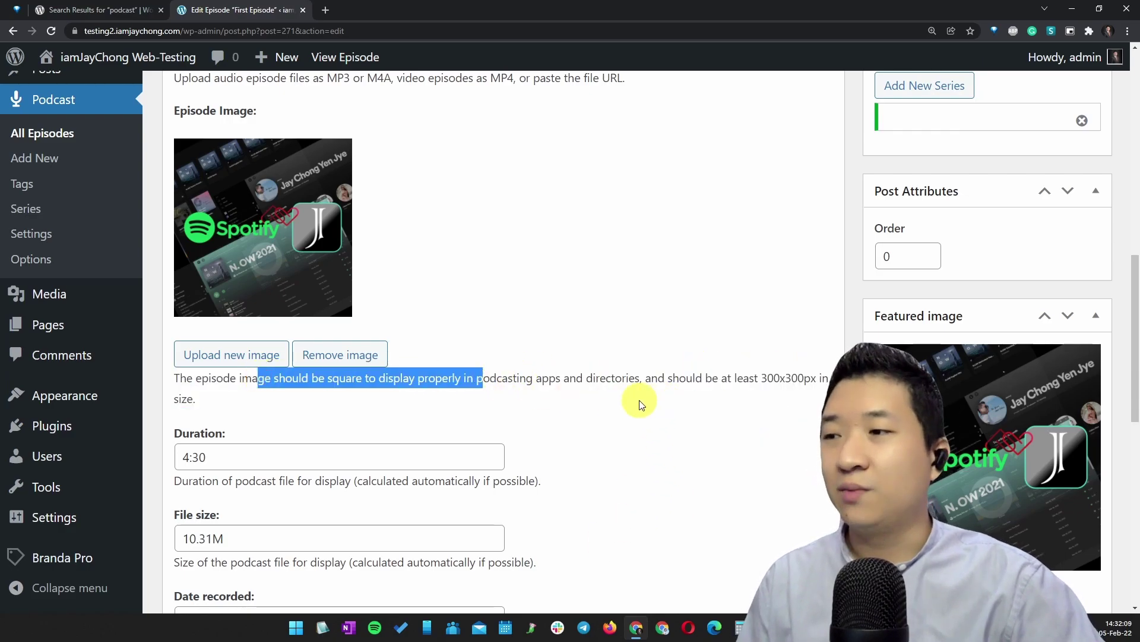
{"action": "scroll", "coordinate": [632, 382], "scroll_direction": "down", "scroll_amount": 3}
{"action": "triple_click", "coordinate": [357, 262]}
{"action": "left_click", "coordinate": [577, 329]}
{"action": "triple_click", "coordinate": [301, 340]}
{"action": "left_click", "coordinate": [648, 383]}
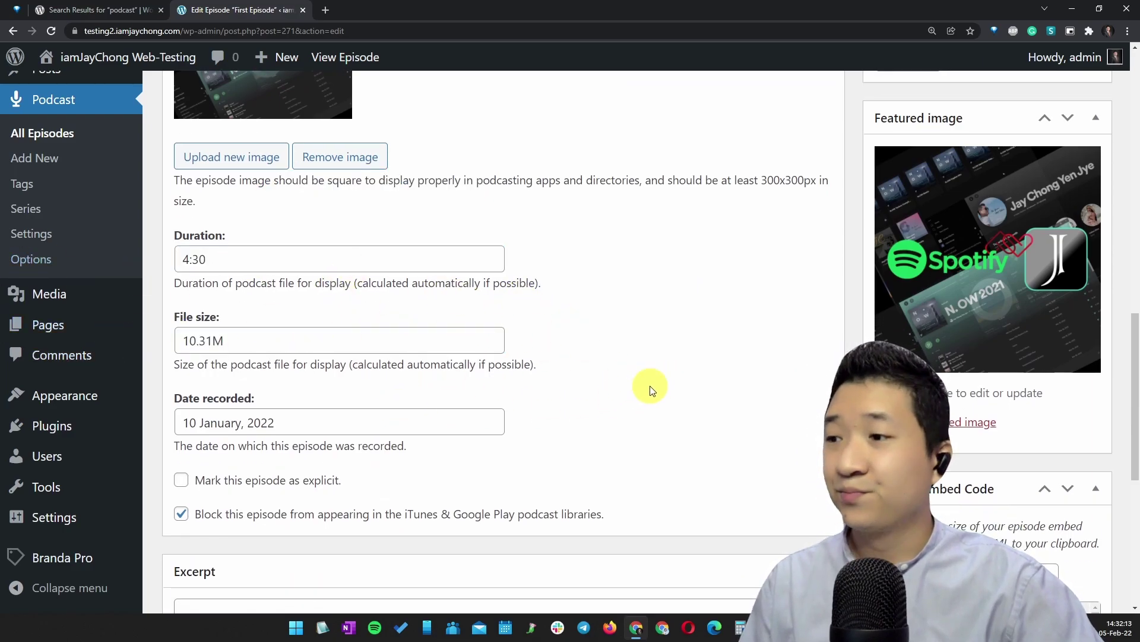
{"action": "scroll", "coordinate": [652, 386], "scroll_direction": "down", "scroll_amount": 6}
{"action": "left_click", "coordinate": [562, 239]}
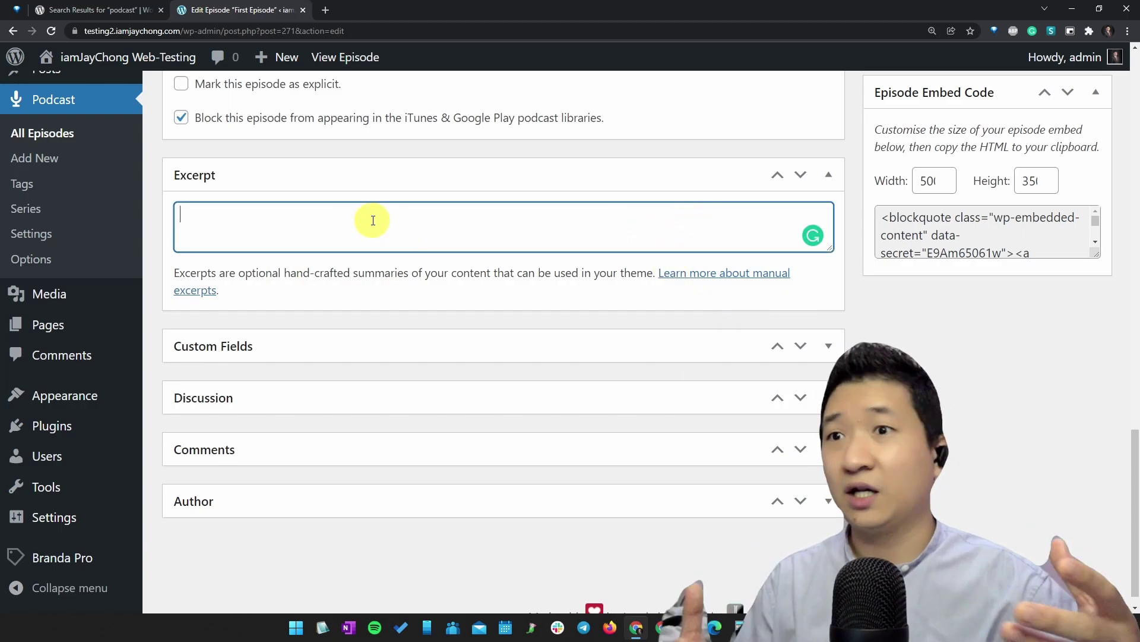
{"action": "scroll", "coordinate": [811, 434], "scroll_direction": "up", "scroll_amount": 9}
{"action": "scroll", "coordinate": [811, 434], "scroll_direction": "up", "scroll_amount": 10}
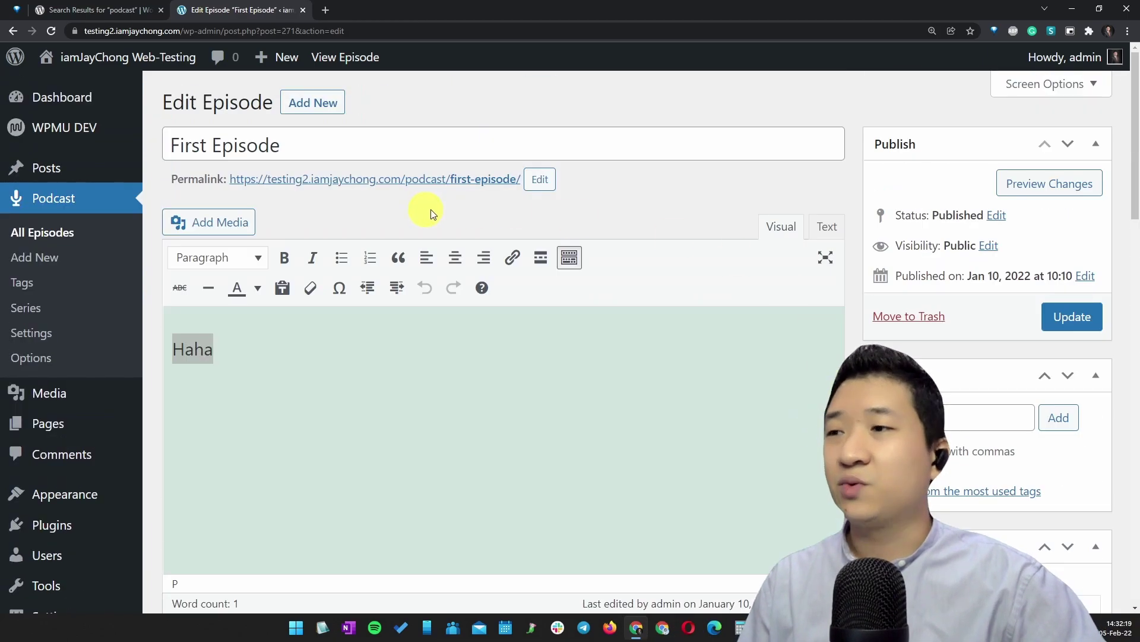
View First Episode live at 175% zoom, play it in the podcast player, then pause.
{"action": "left_click", "coordinate": [439, 182]}
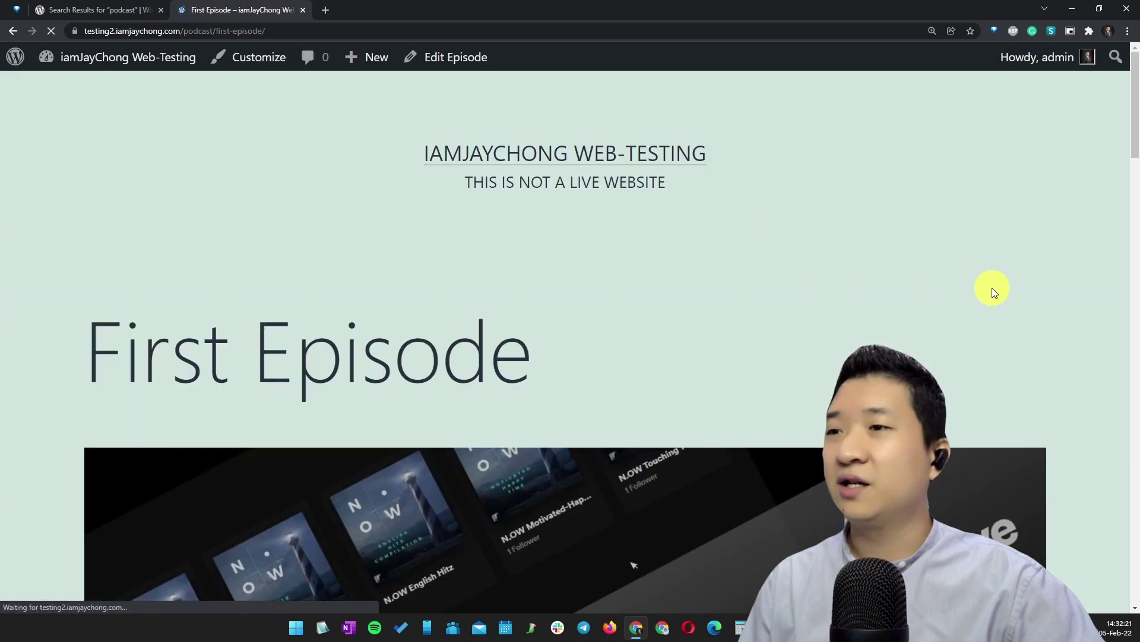
{"action": "key", "text": "ctrl+plus"}
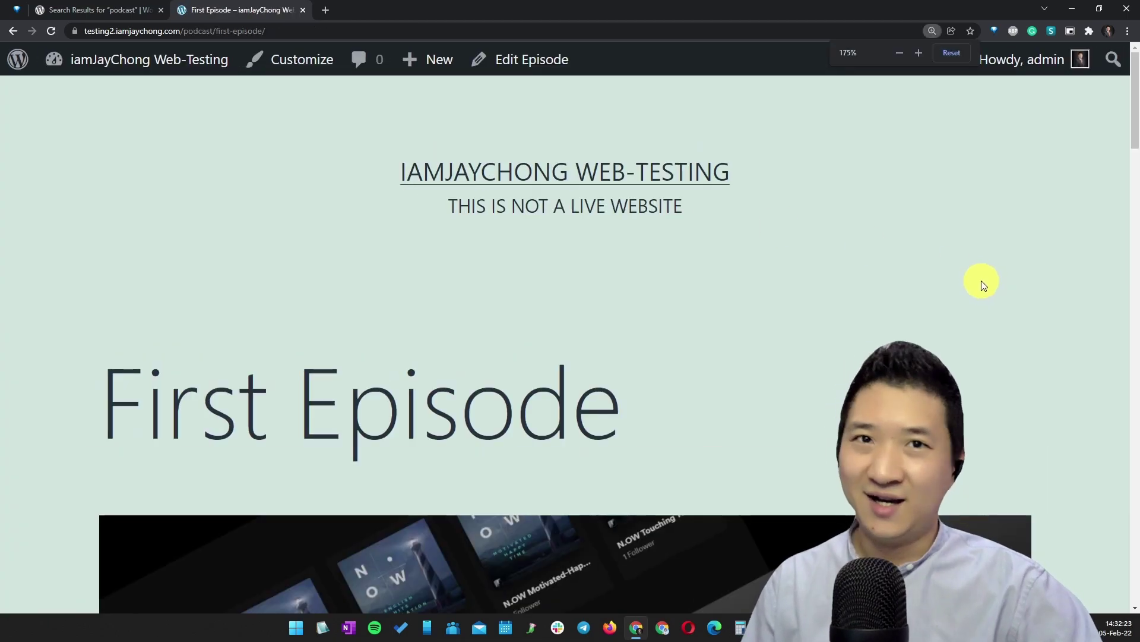
{"action": "scroll", "coordinate": [976, 277], "scroll_direction": "down", "scroll_amount": 3}
{"action": "left_click_drag", "start_coordinate": [112, 216], "coordinate": [958, 237]}
{"action": "left_click", "coordinate": [1065, 244]}
{"action": "scroll", "coordinate": [1064, 244], "scroll_direction": "down", "scroll_amount": 5}
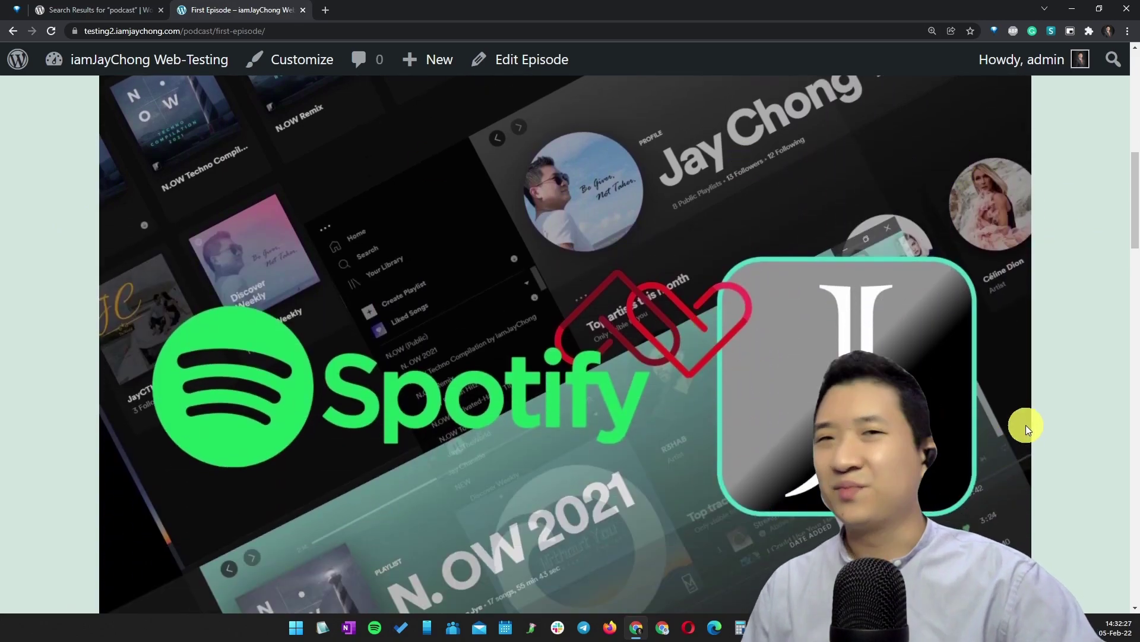
{"action": "scroll", "coordinate": [1043, 386], "scroll_direction": "down", "scroll_amount": 10}
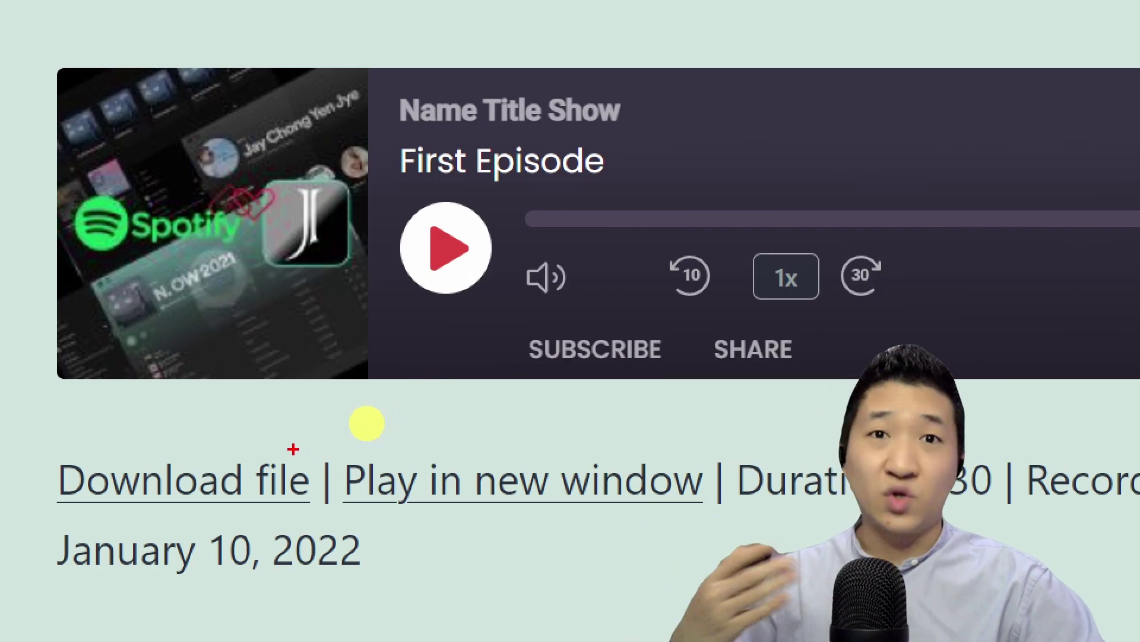
{"action": "left_click_drag", "start_coordinate": [18, 516], "coordinate": [308, 432]}
{"action": "left_click_drag", "start_coordinate": [389, 517], "coordinate": [295, 378]}
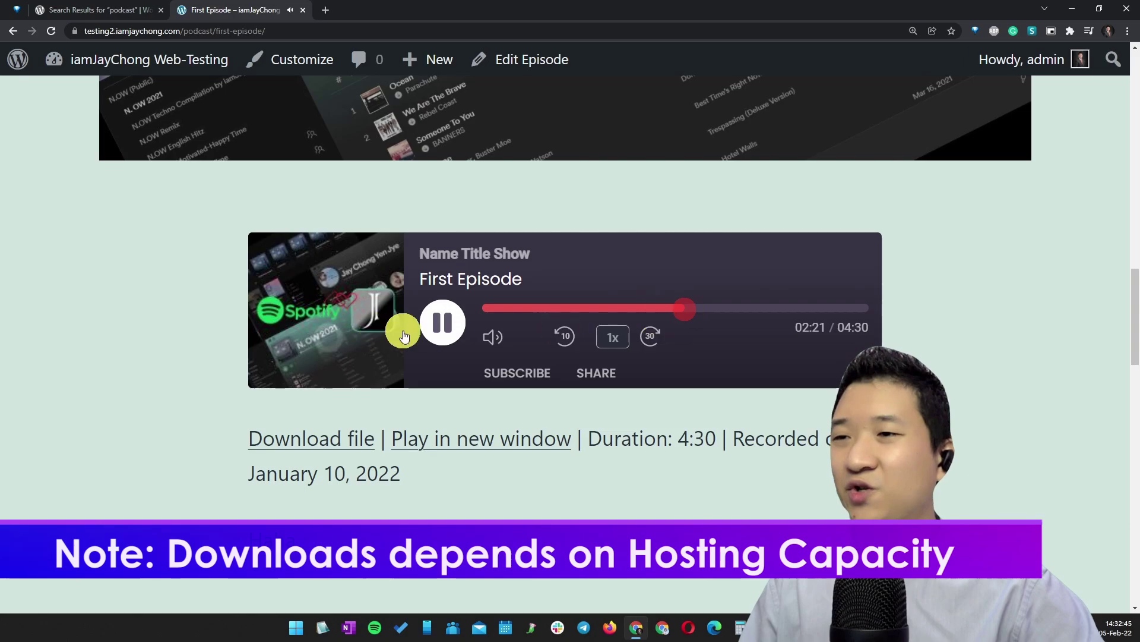
{"action": "left_click", "coordinate": [443, 322]}
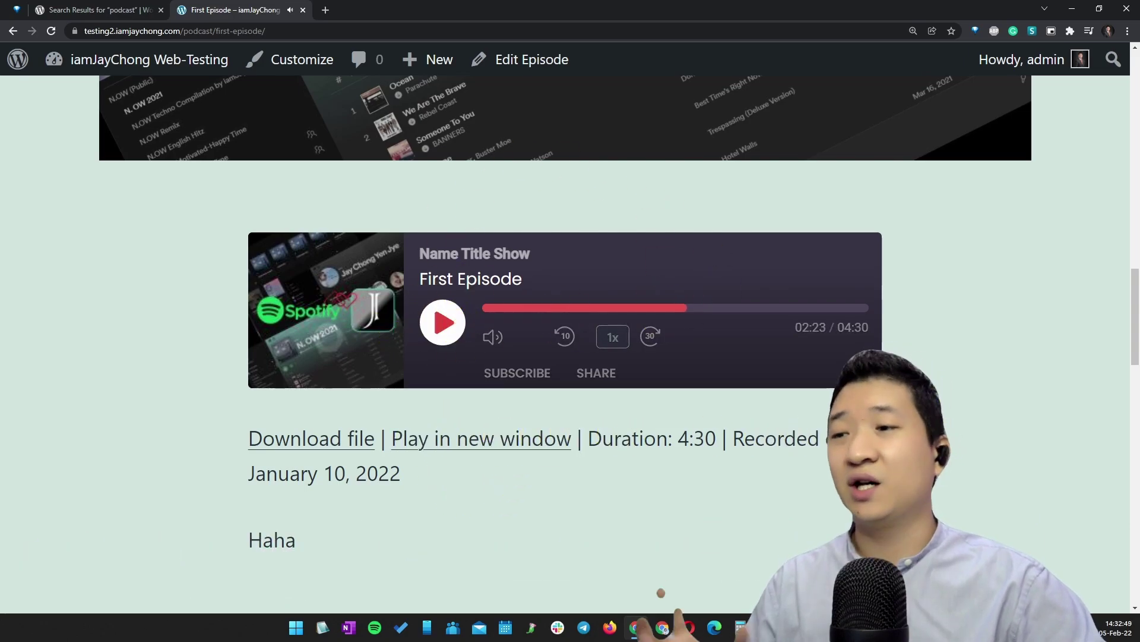
Look over the Leave a comment section, then return to the 'podcast' plugin search results.
{"action": "scroll", "coordinate": [962, 392], "scroll_direction": "down", "scroll_amount": 10}
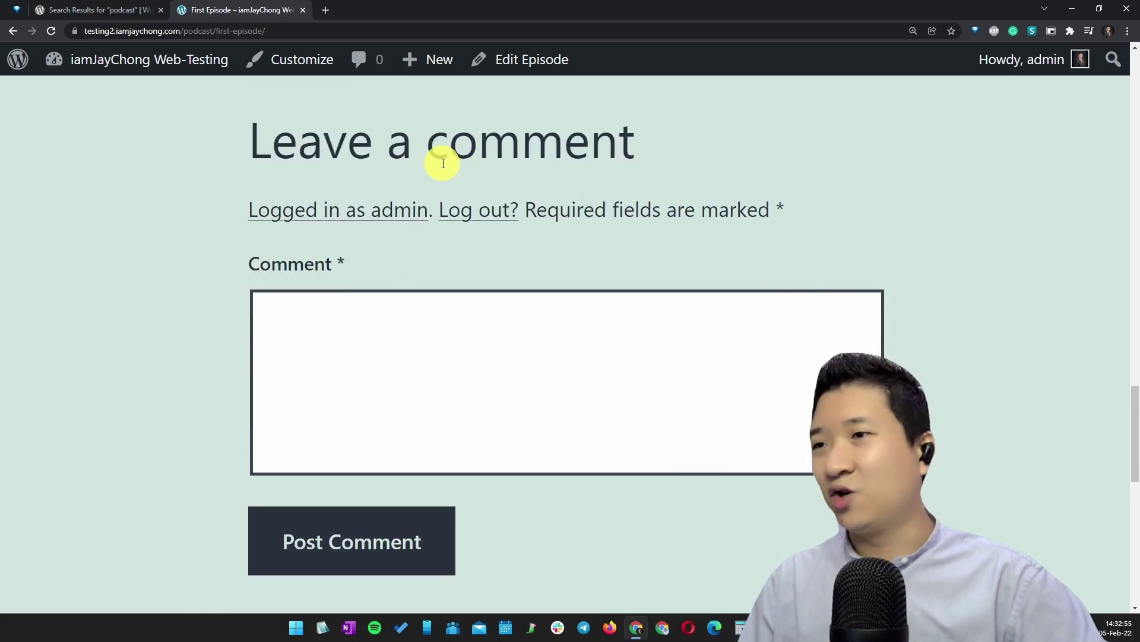
{"action": "left_click_drag", "start_coordinate": [449, 156], "coordinate": [636, 156]}
{"action": "left_click", "coordinate": [848, 318]}
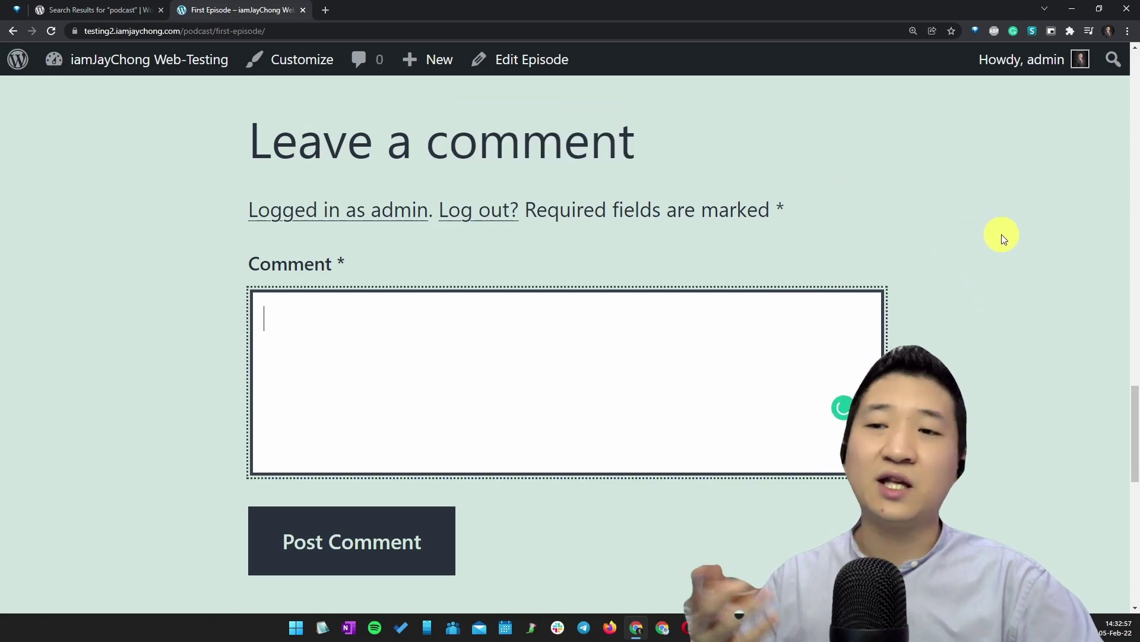
{"action": "scroll", "coordinate": [1001, 234], "scroll_direction": "down", "scroll_amount": 6}
{"action": "scroll", "coordinate": [1002, 234], "scroll_direction": "up", "scroll_amount": 8}
{"action": "scroll", "coordinate": [1005, 234], "scroll_direction": "up", "scroll_amount": 10}
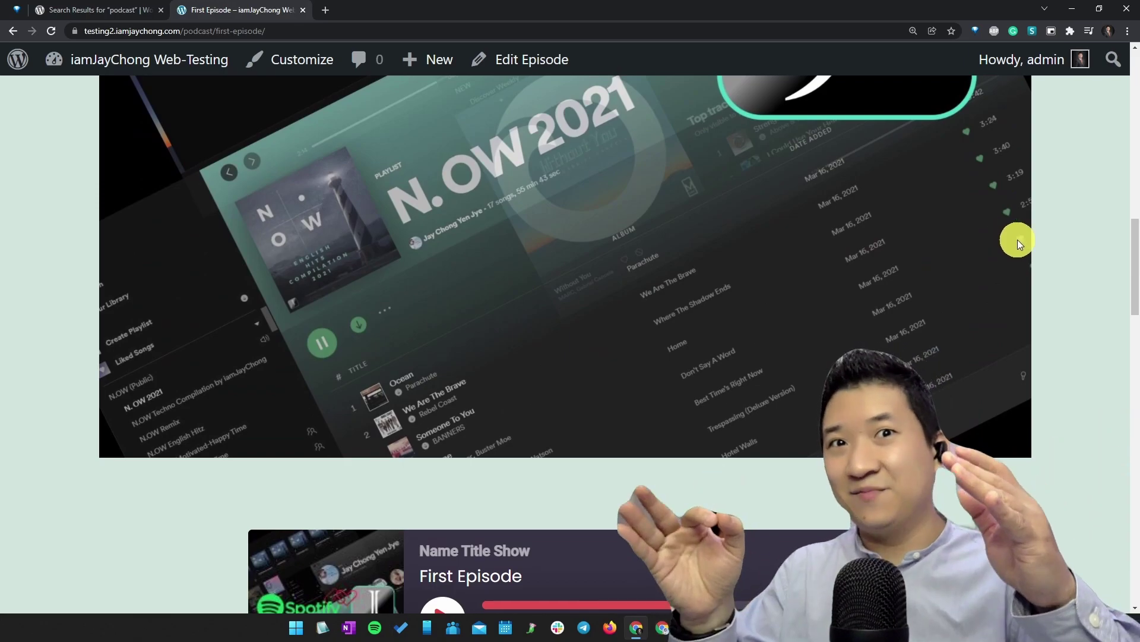
{"action": "scroll", "coordinate": [1018, 240], "scroll_direction": "up", "scroll_amount": 7}
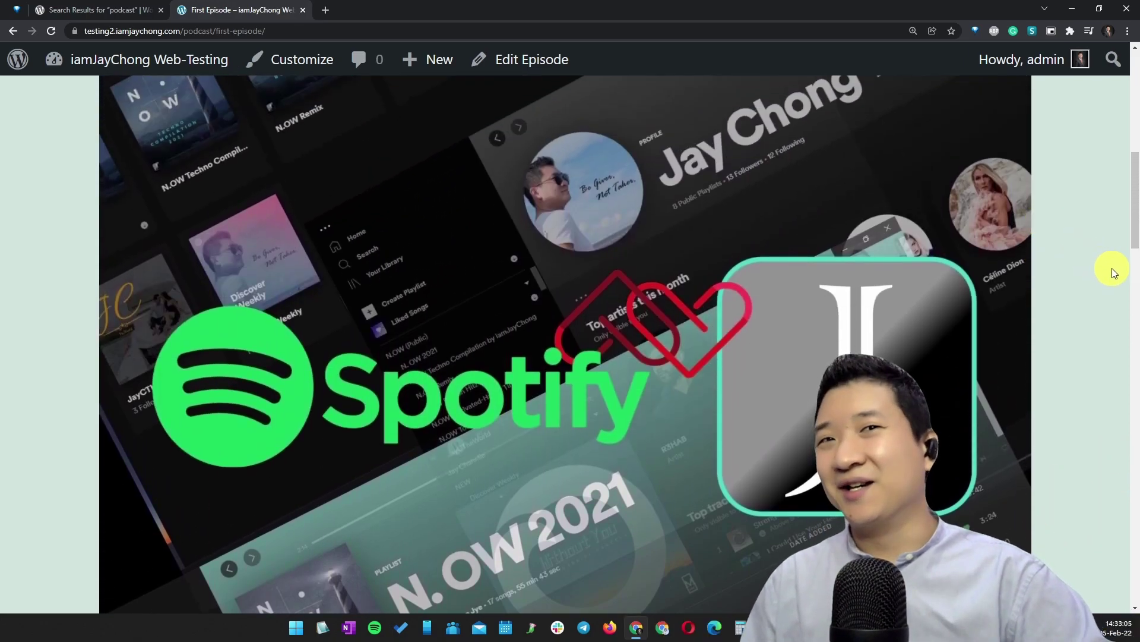
{"action": "left_click", "coordinate": [142, 10]}
{"action": "scroll", "coordinate": [689, 499], "scroll_direction": "down", "scroll_amount": 3}
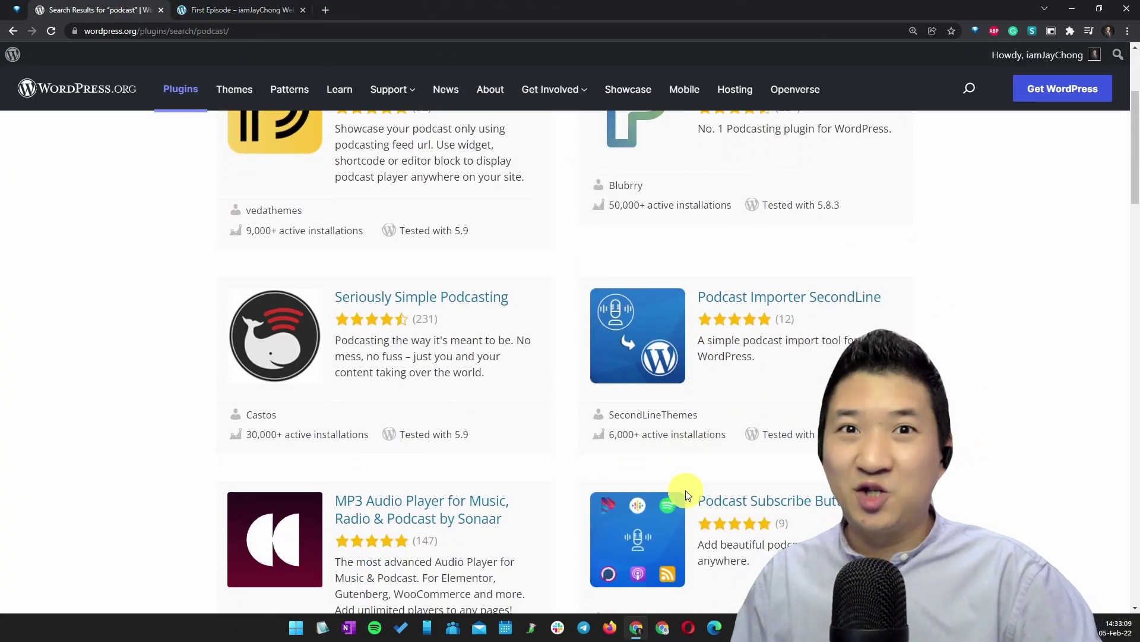